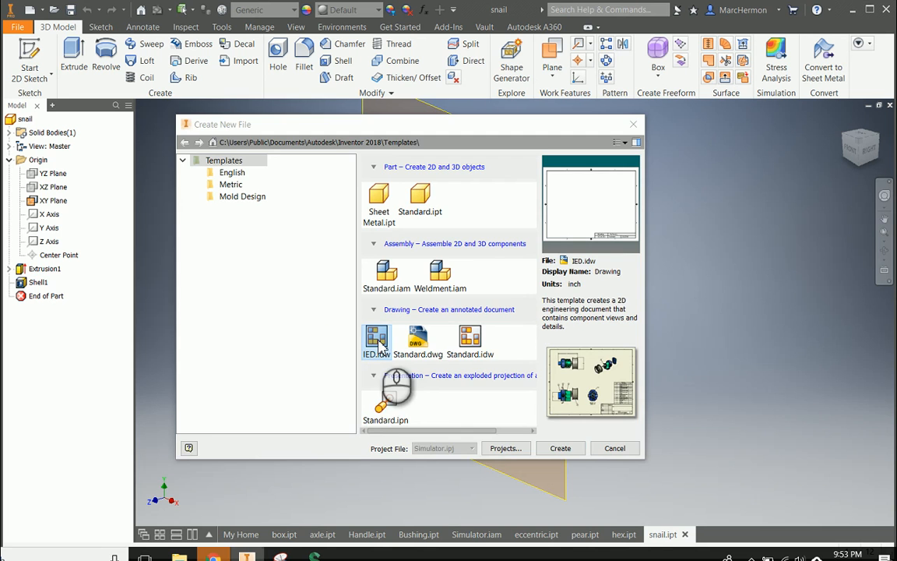
Create a new drawing from the IED.idw template with the drawing title "4 Cams".
double_click(377, 342)
click(291, 169)
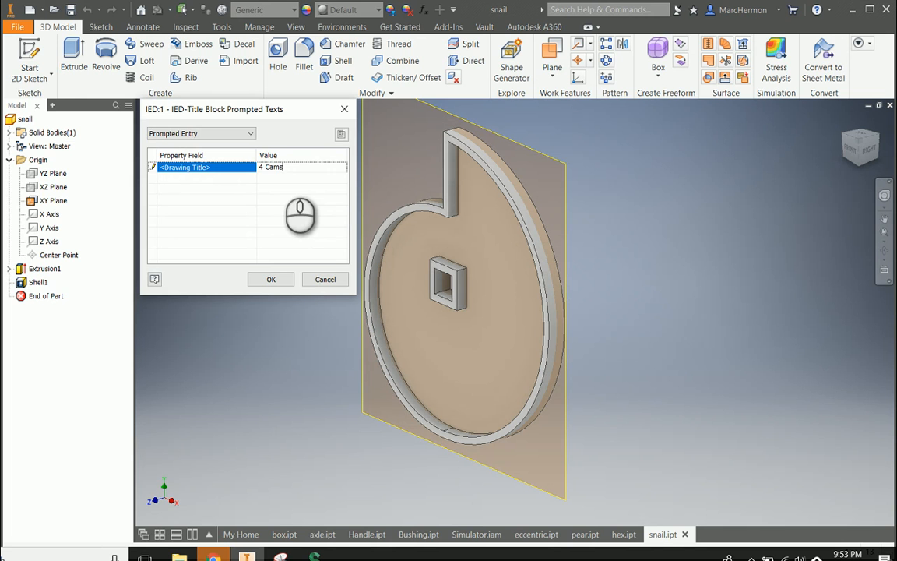
click(262, 282)
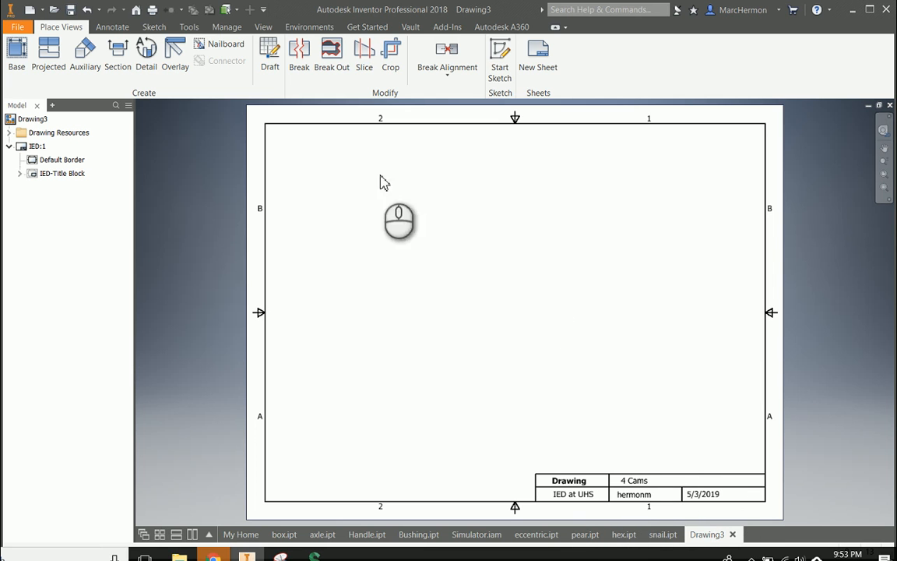
Place a front base view of the eccentric part at scale 1 : 1.5 in the upper-left area of the sheet.
click(17, 53)
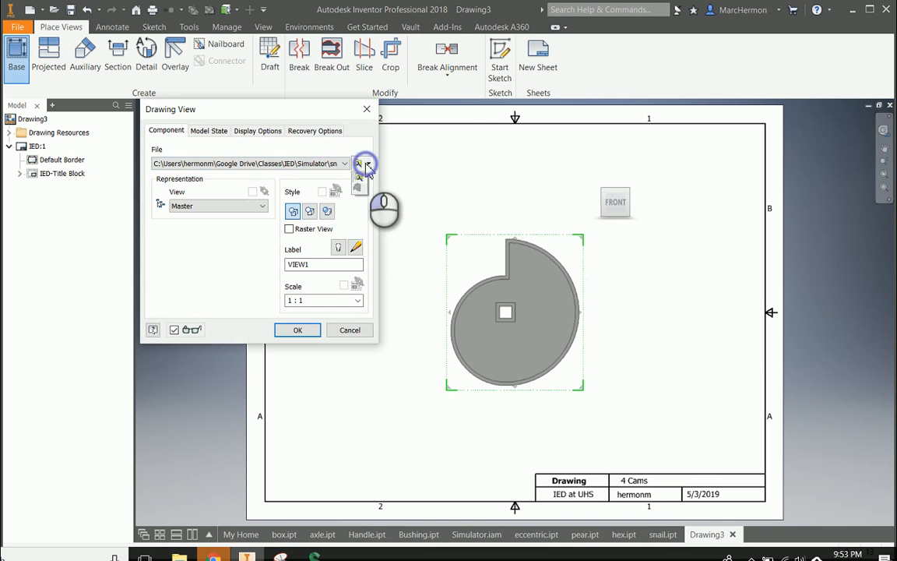
click(360, 175)
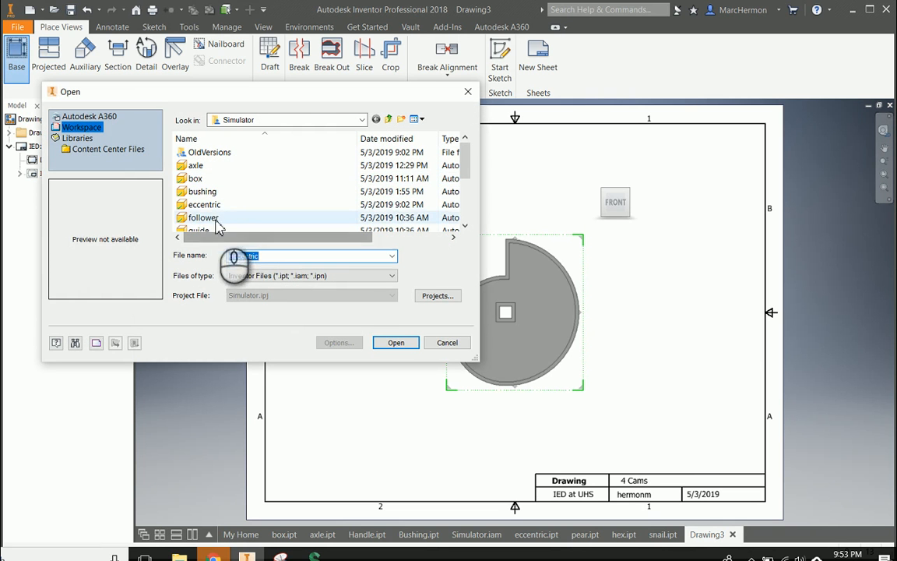
click(222, 204)
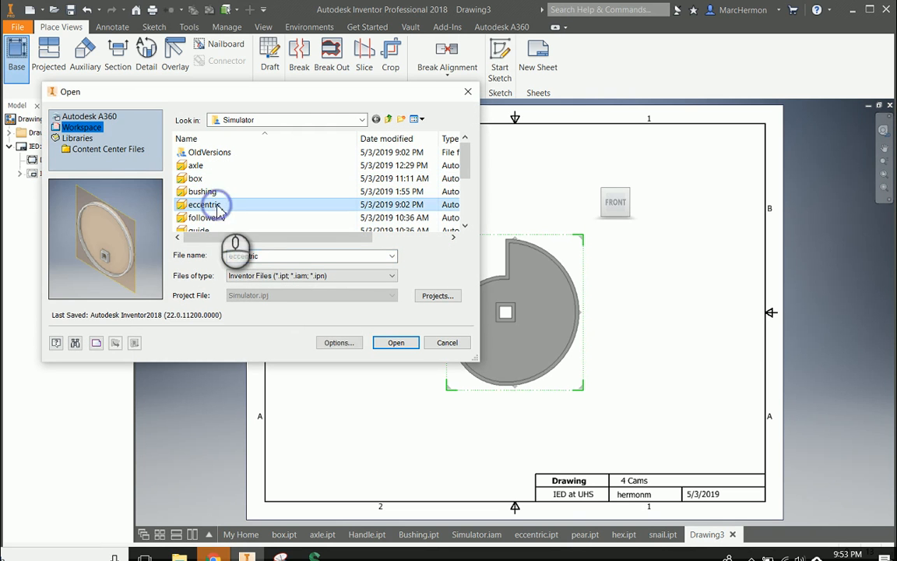
click(396, 343)
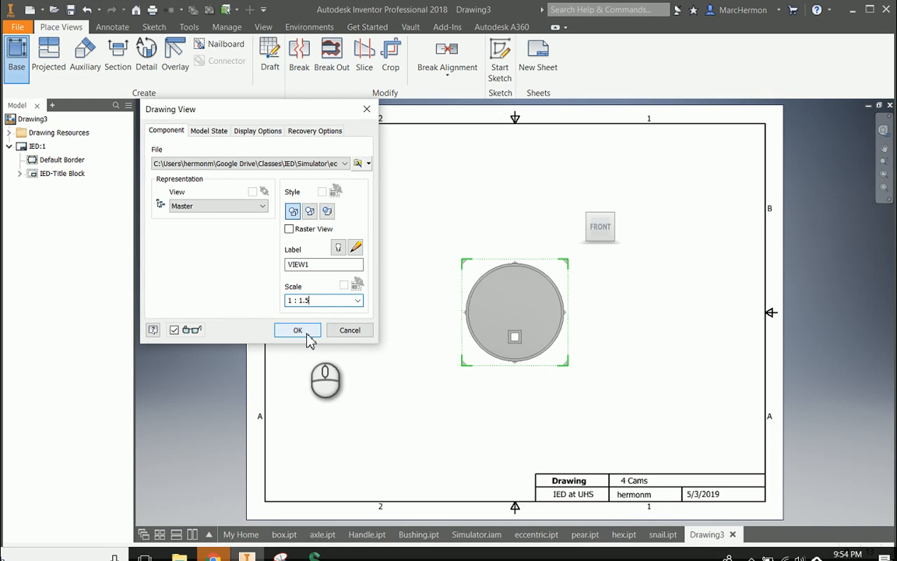
click(300, 330)
click(468, 263)
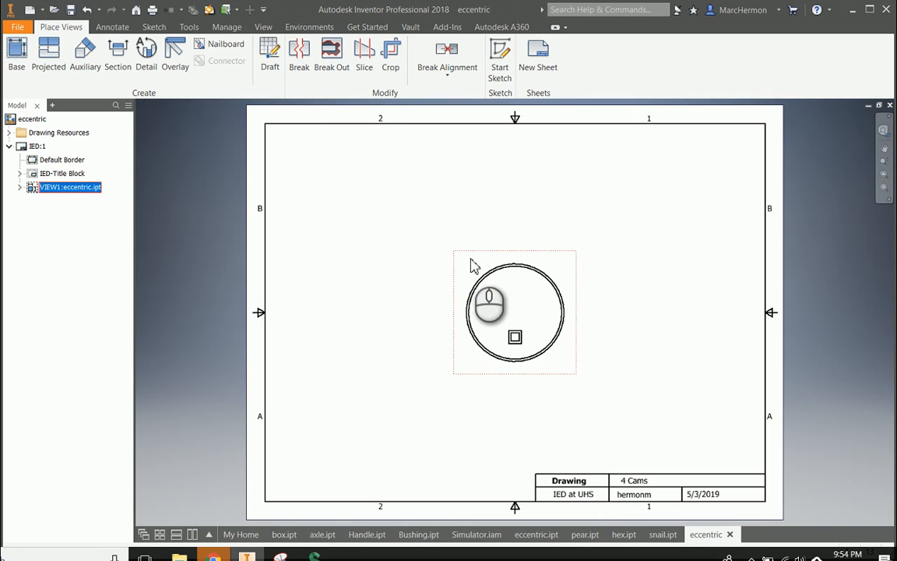
drag(468, 263, 326, 172)
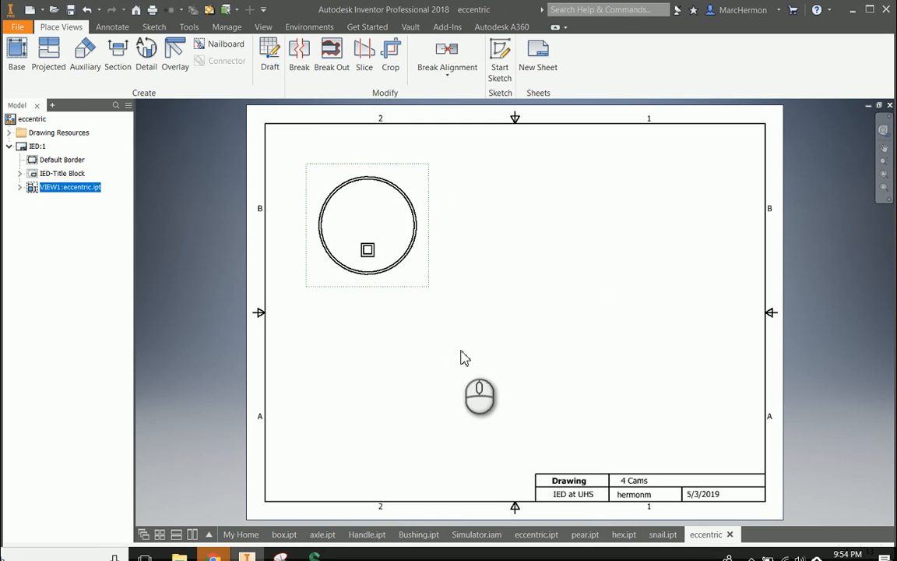
Place a front base view of the pear part in the lower-left area of the sheet, below the eccentric view.
click(16, 55)
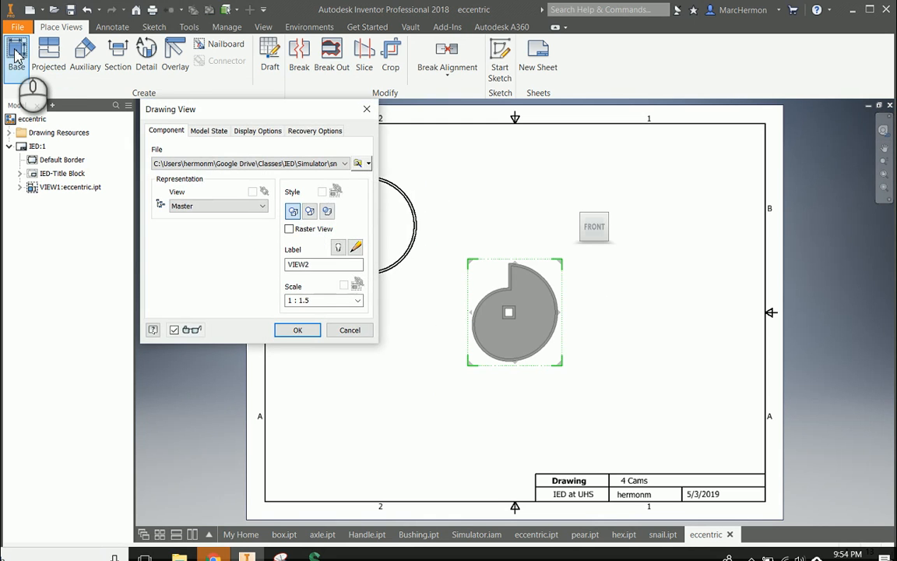
click(359, 177)
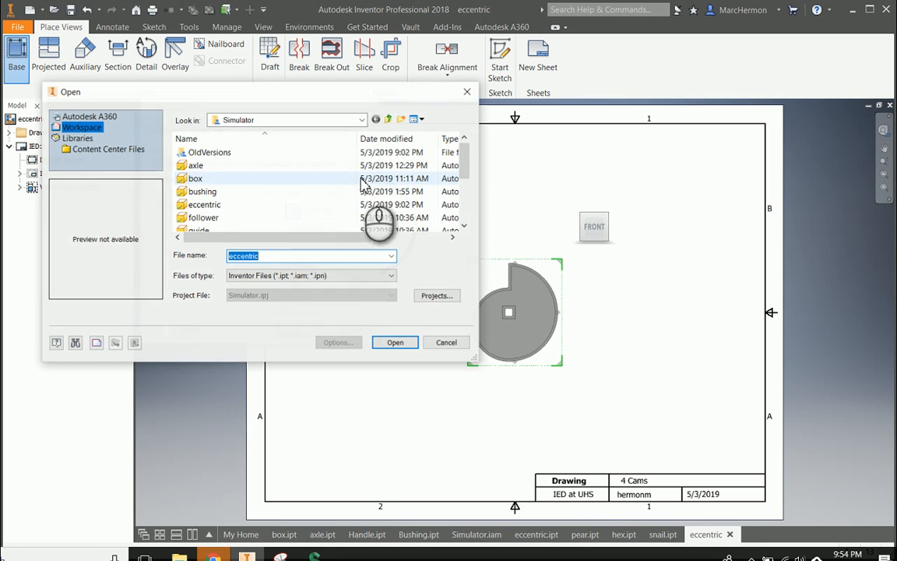
scroll(255, 202, down, 2)
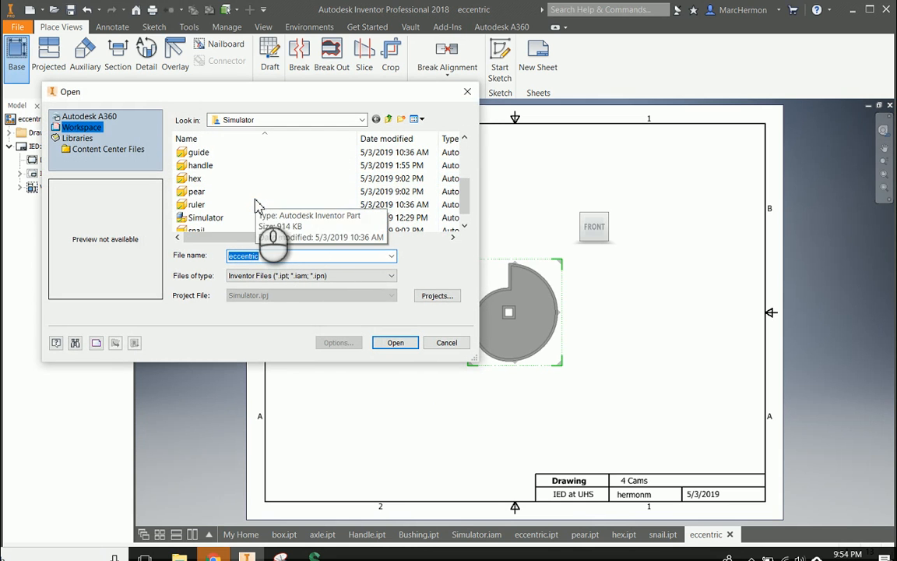
click(196, 192)
click(396, 343)
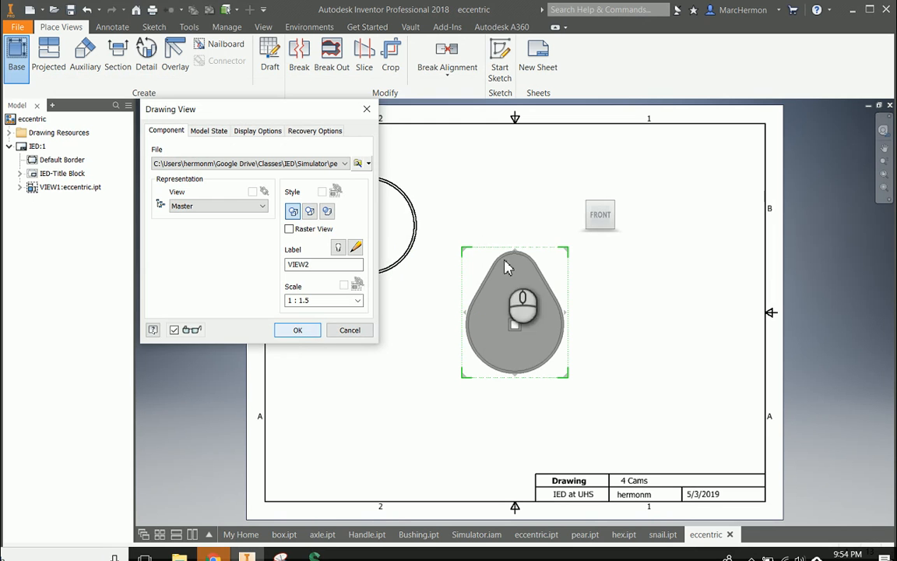
drag(516, 274, 365, 360)
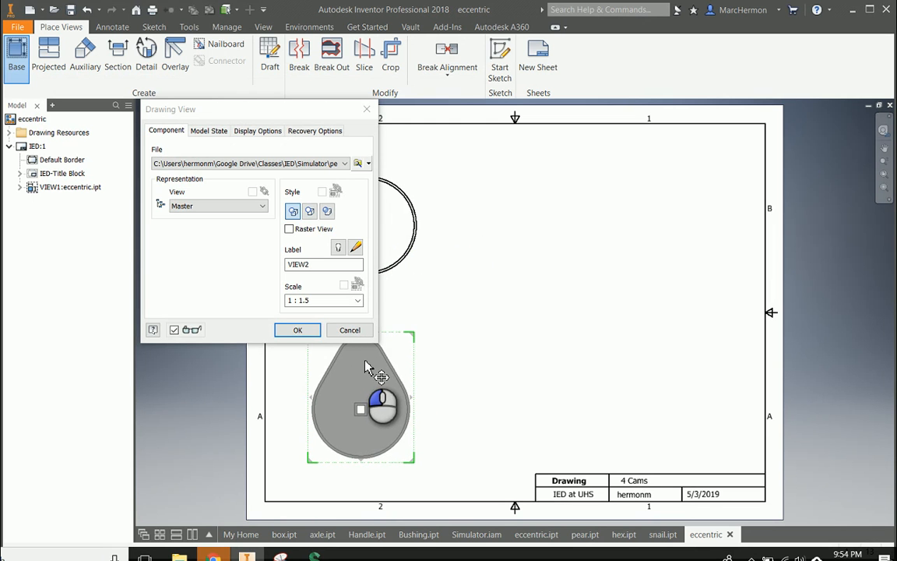
click(298, 330)
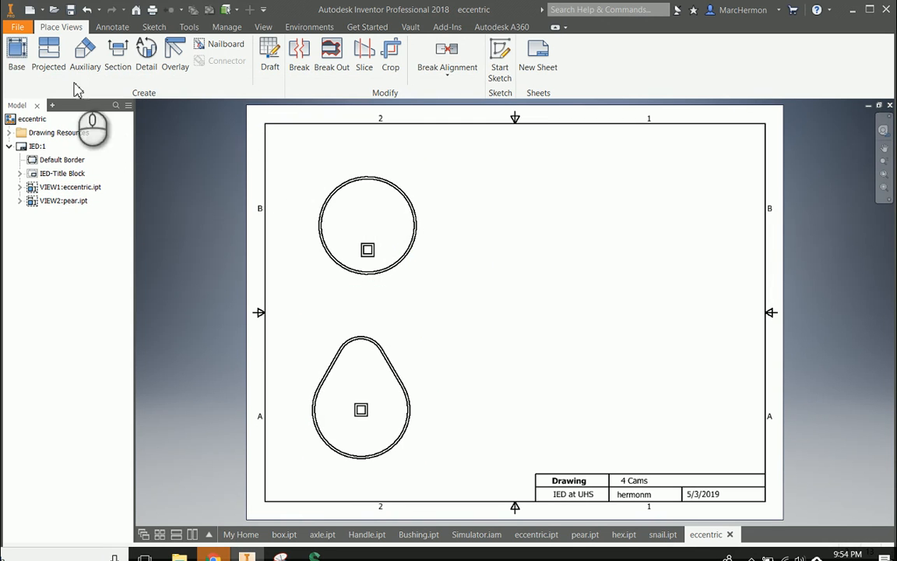
Place a front base view of the hex part in the upper-right area of the sheet.
click(14, 54)
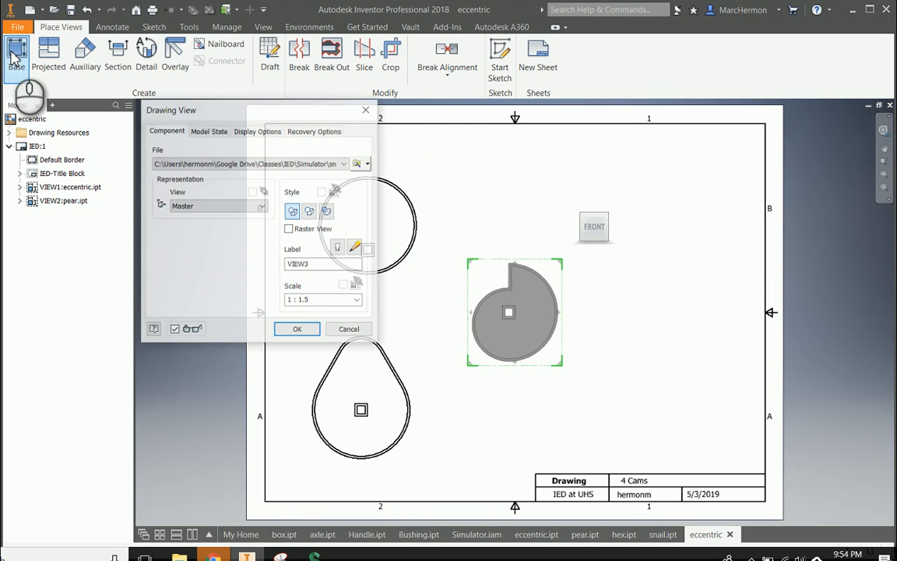
click(358, 164)
scroll(244, 202, down, 2)
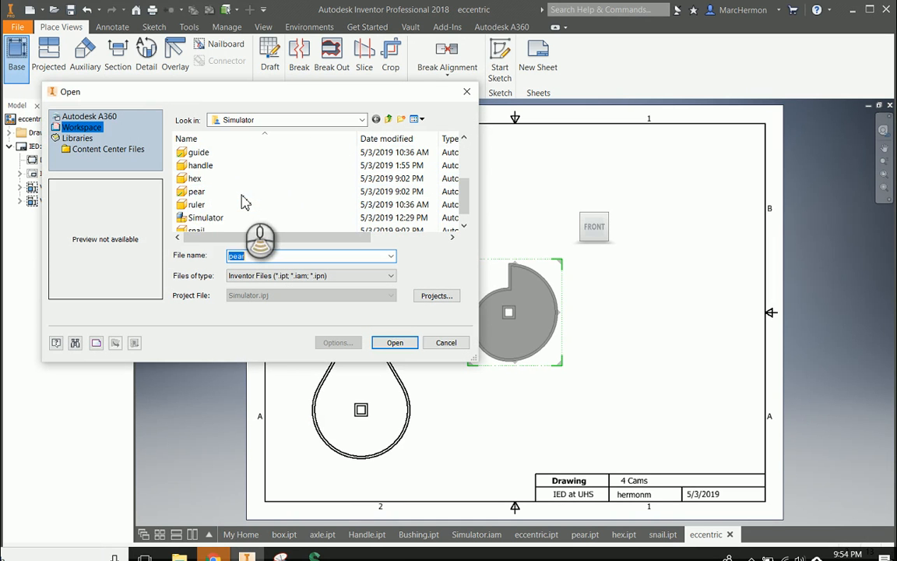
click(195, 178)
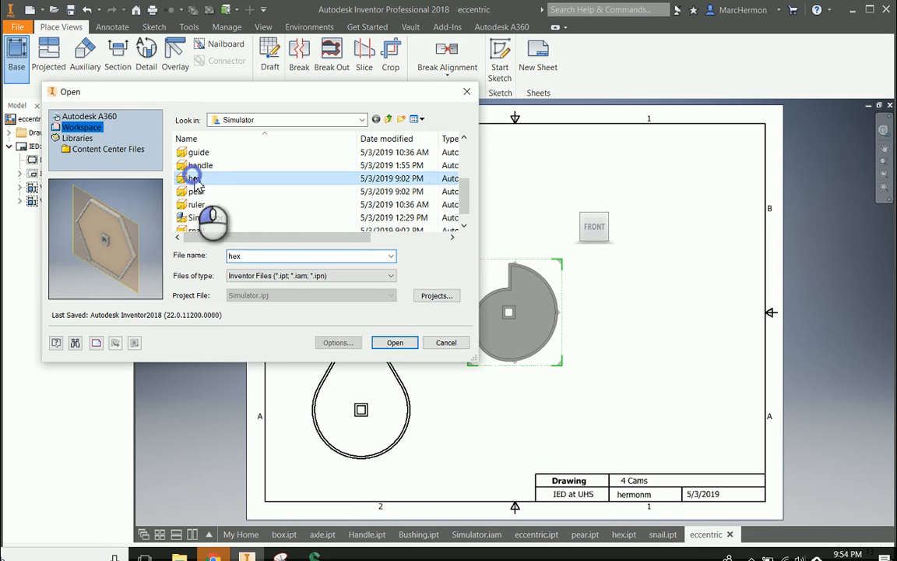
click(395, 343)
drag(492, 313, 653, 195)
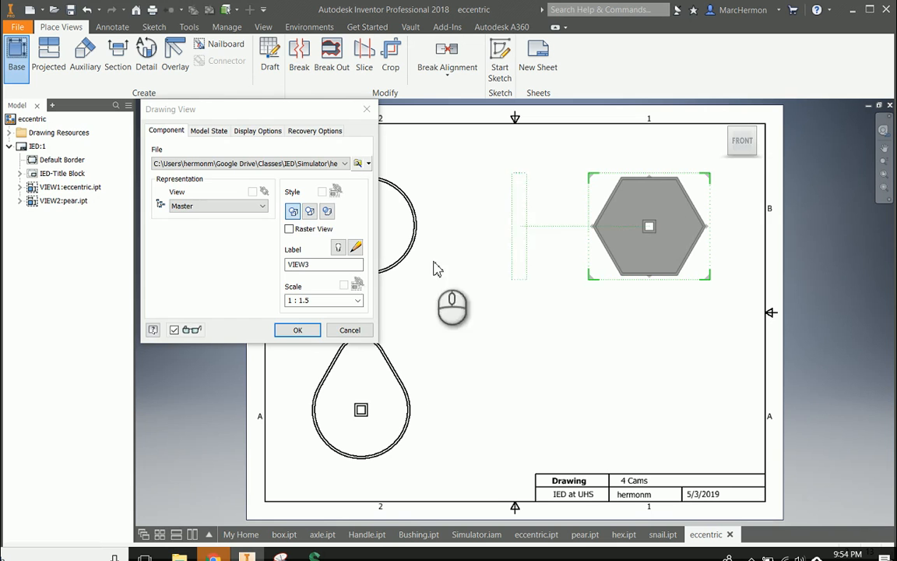
click(302, 330)
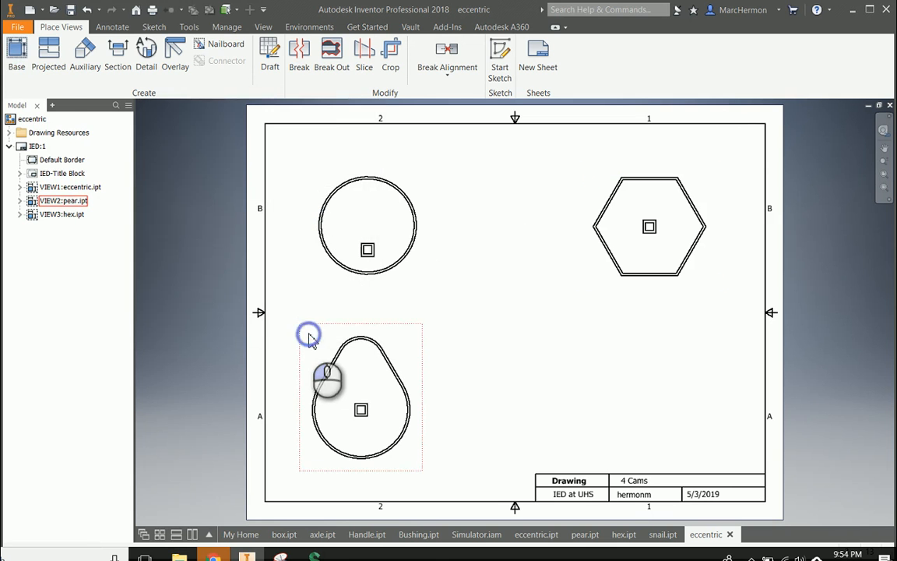
Place a front base view of the snail part in the lower-right area of the sheet, below the hex view.
click(16, 51)
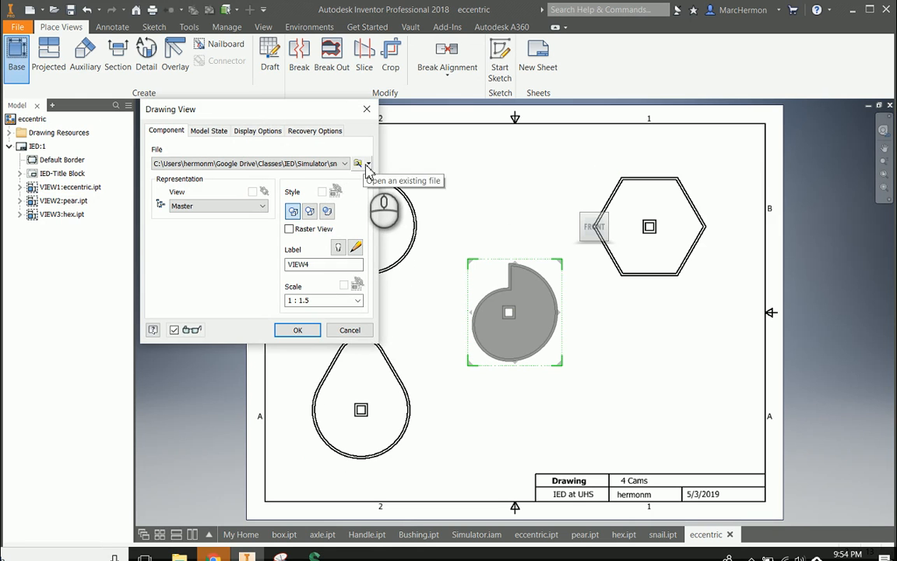
click(364, 164)
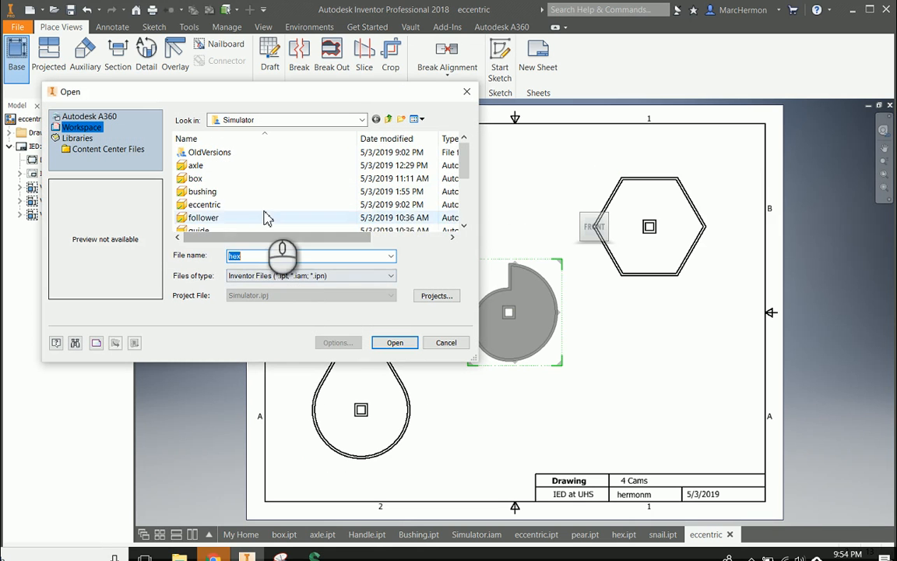
scroll(267, 217, down, 3)
click(209, 218)
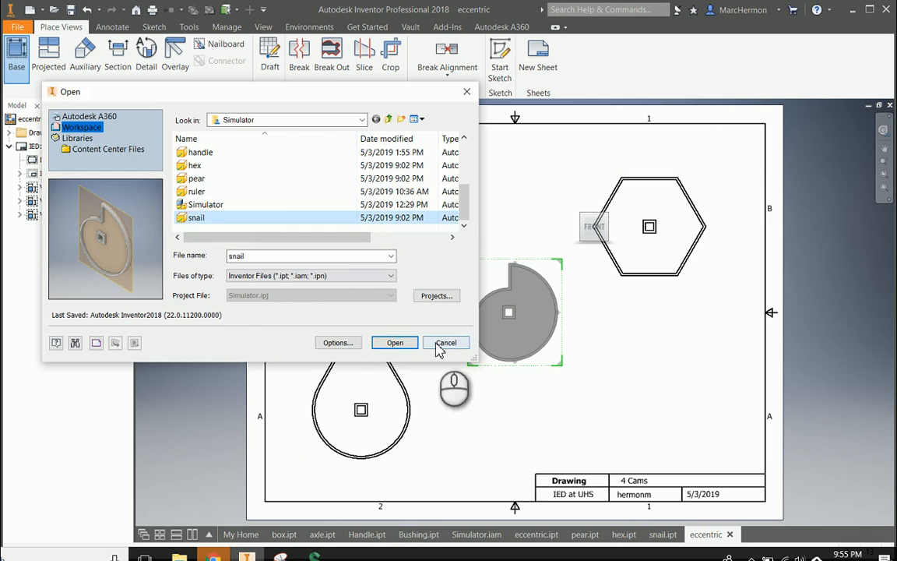
click(395, 343)
drag(549, 321, 663, 393)
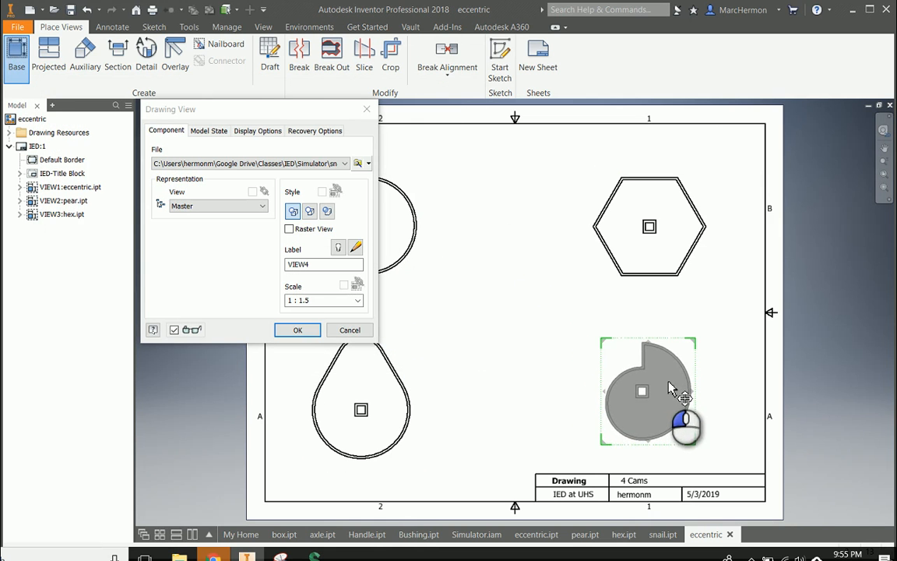
click(309, 331)
right_click(492, 327)
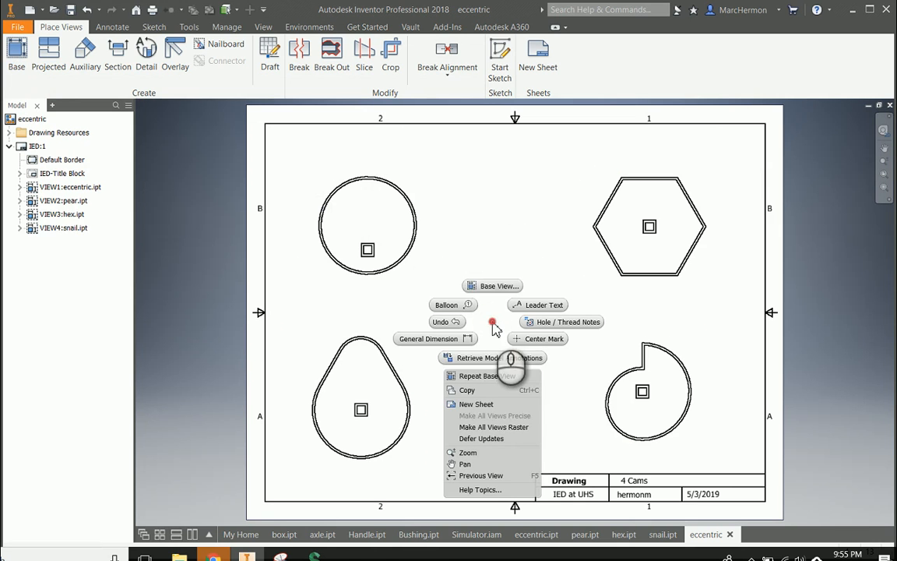
click(511, 235)
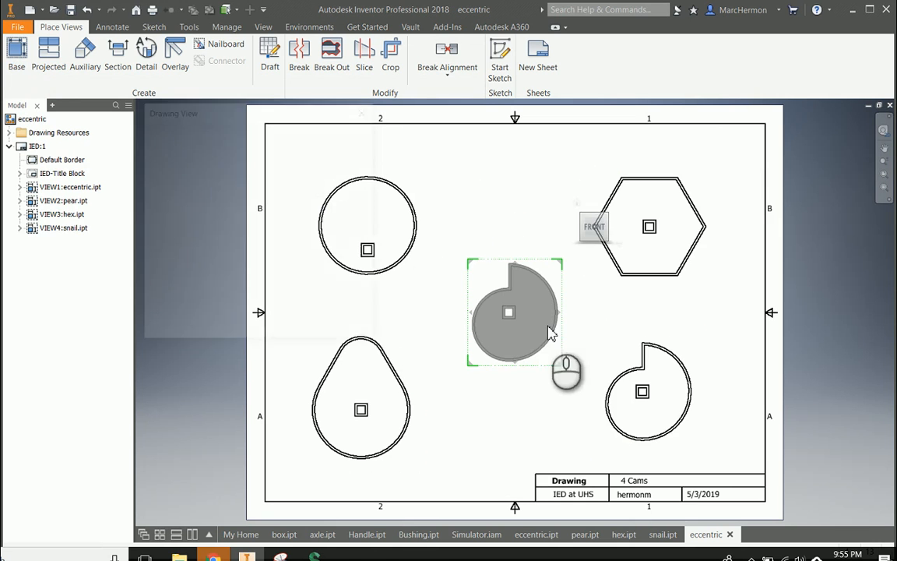
click(348, 330)
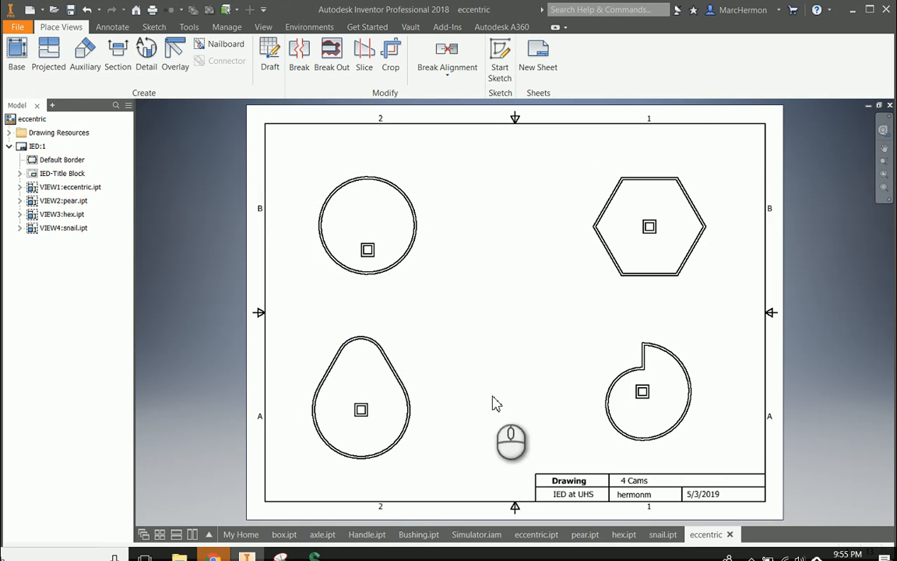
Align the eccentric view horizontally with the hex view.
right_click(379, 220)
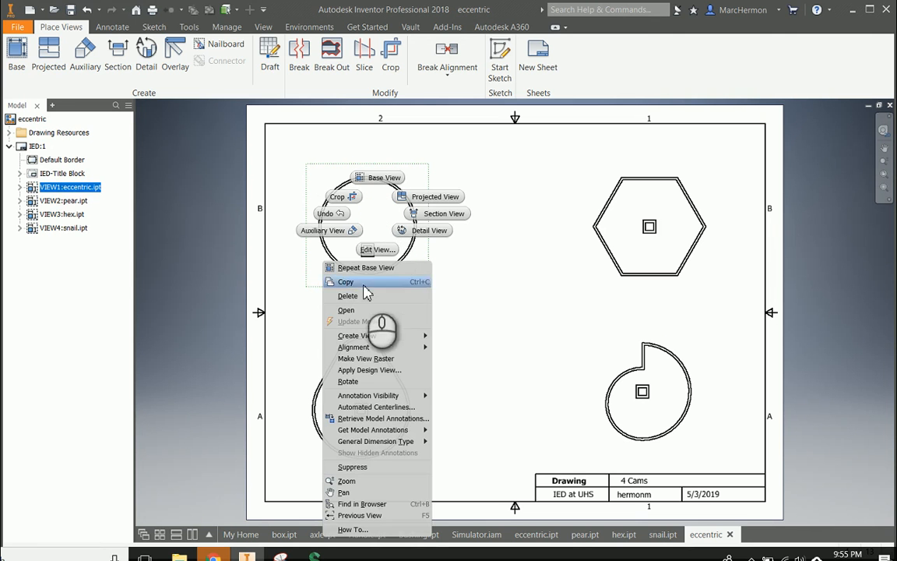
mouse_move(370, 346)
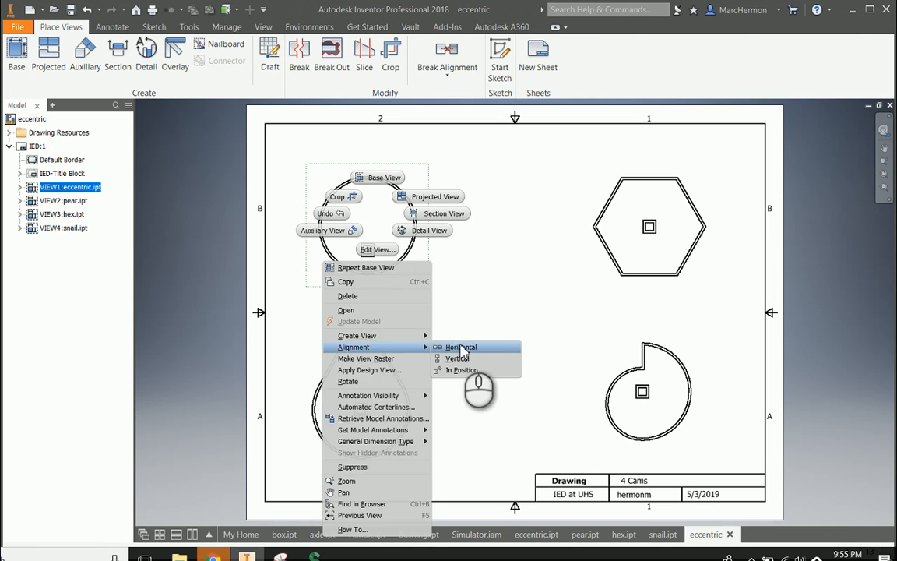
click(460, 348)
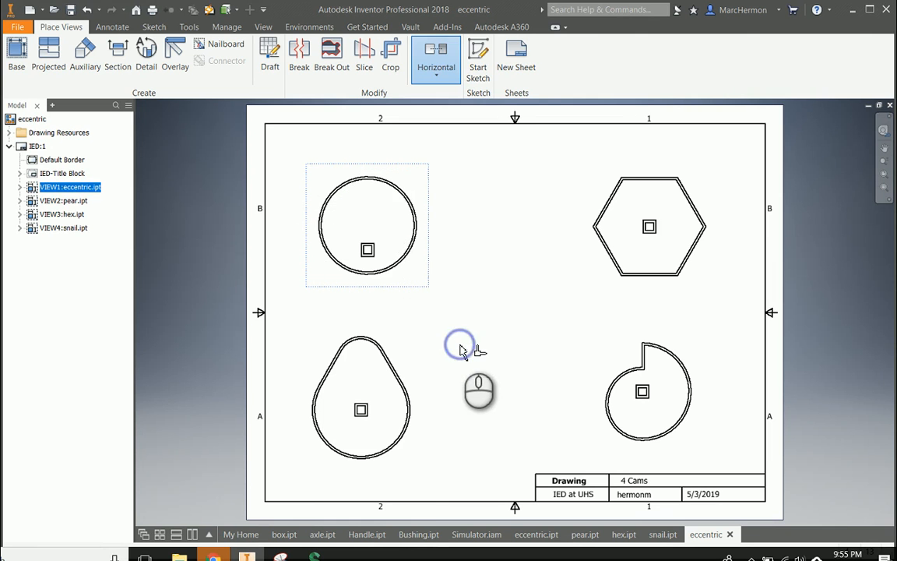
click(623, 238)
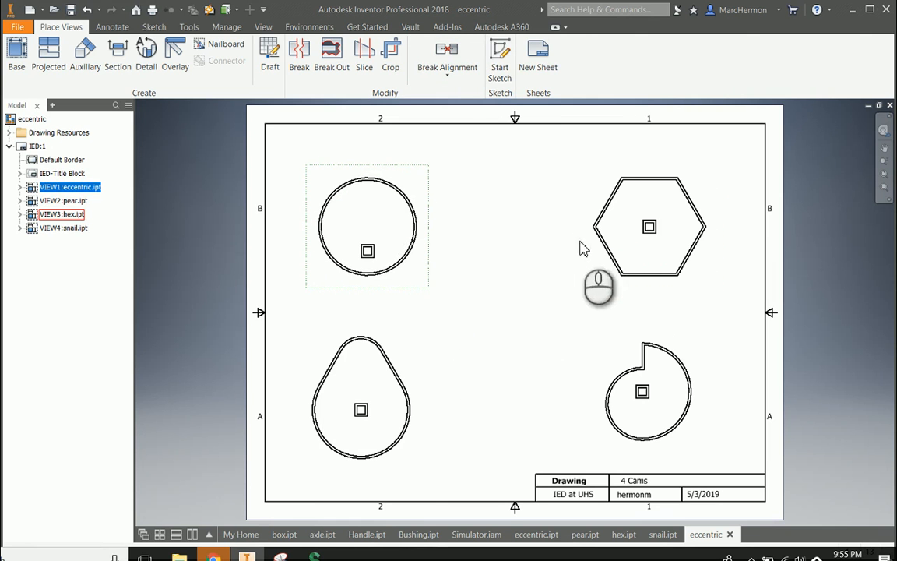
Align the pear view vertically with the eccentric view above it.
right_click(374, 391)
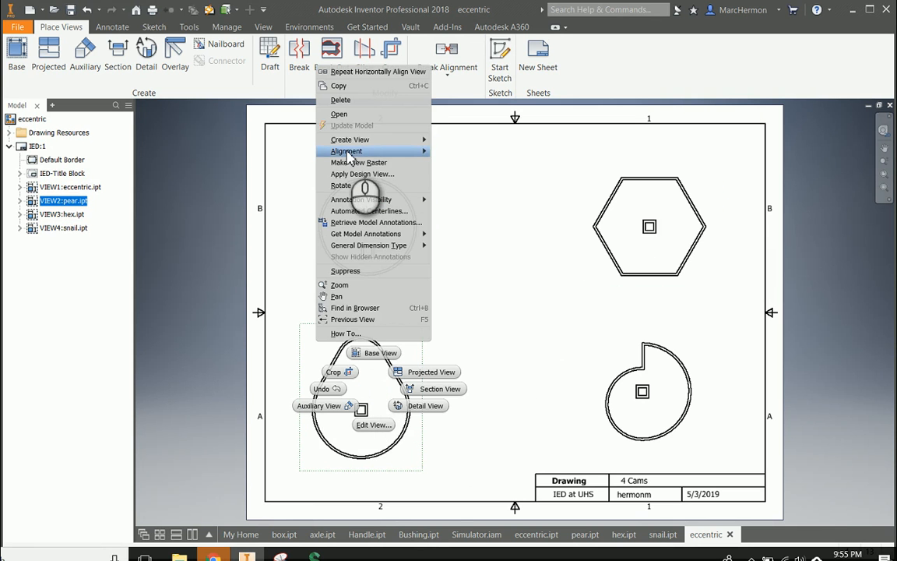
mouse_move(348, 156)
click(471, 165)
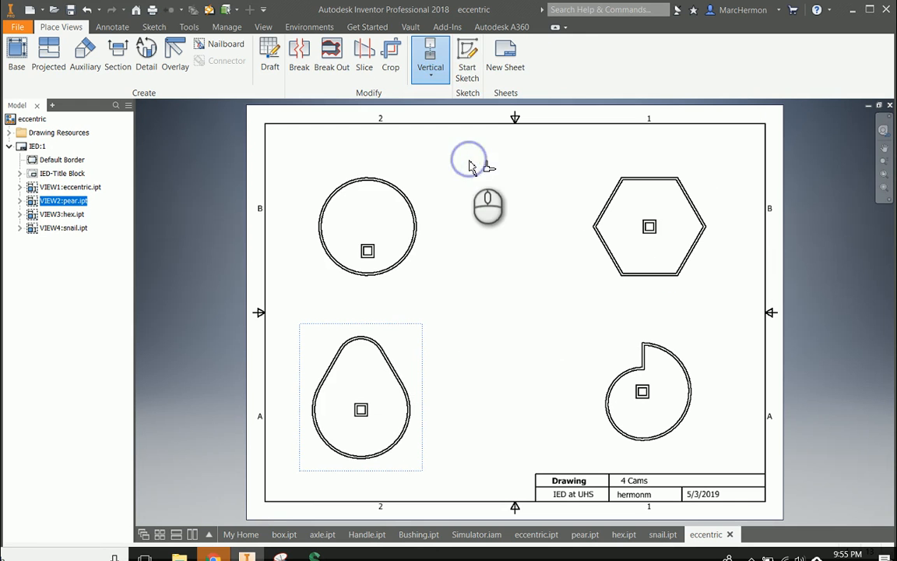
click(404, 249)
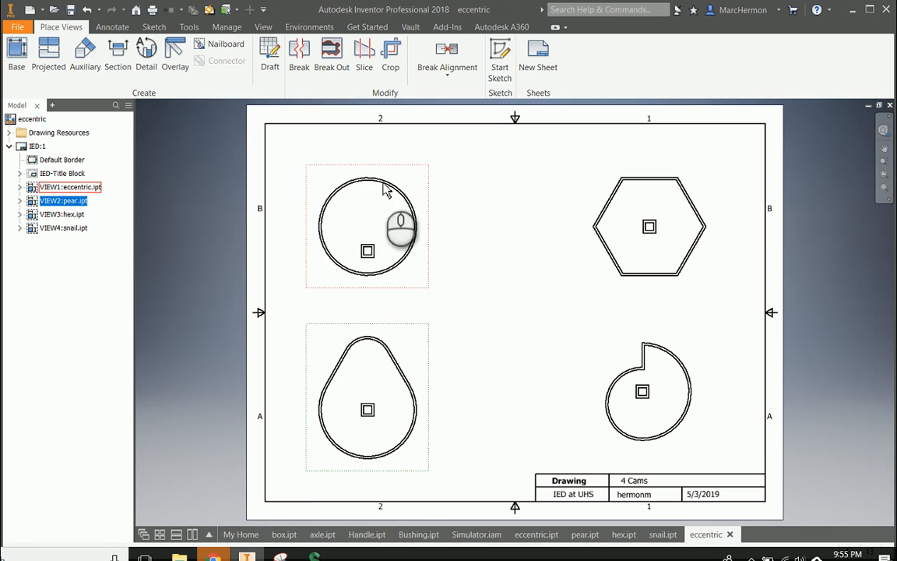
Align the snail view horizontally with the pear view.
right_click(664, 411)
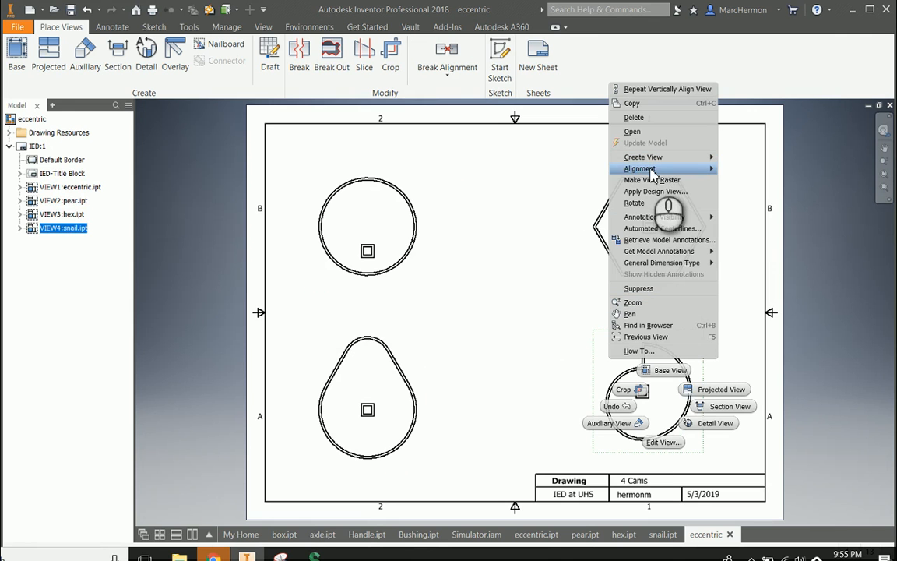
mouse_move(707, 176)
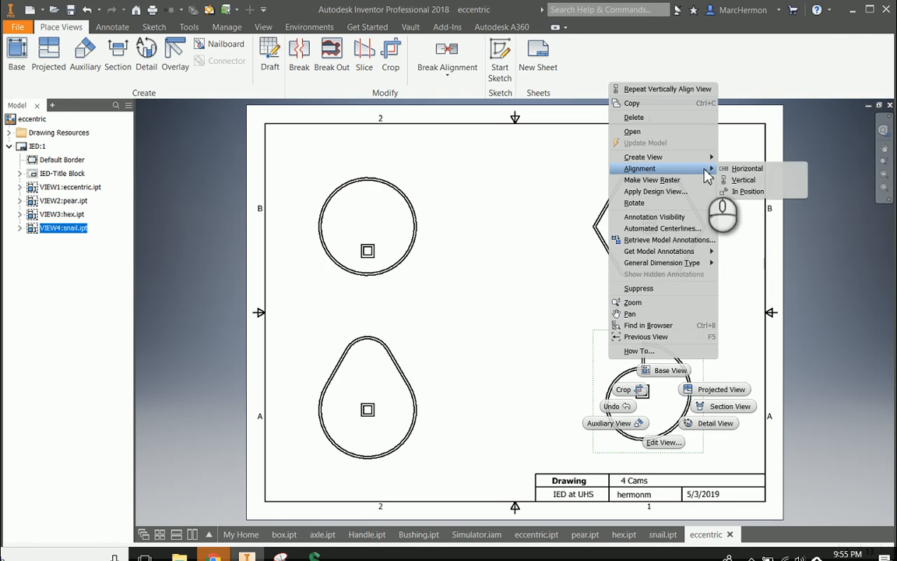
click(743, 169)
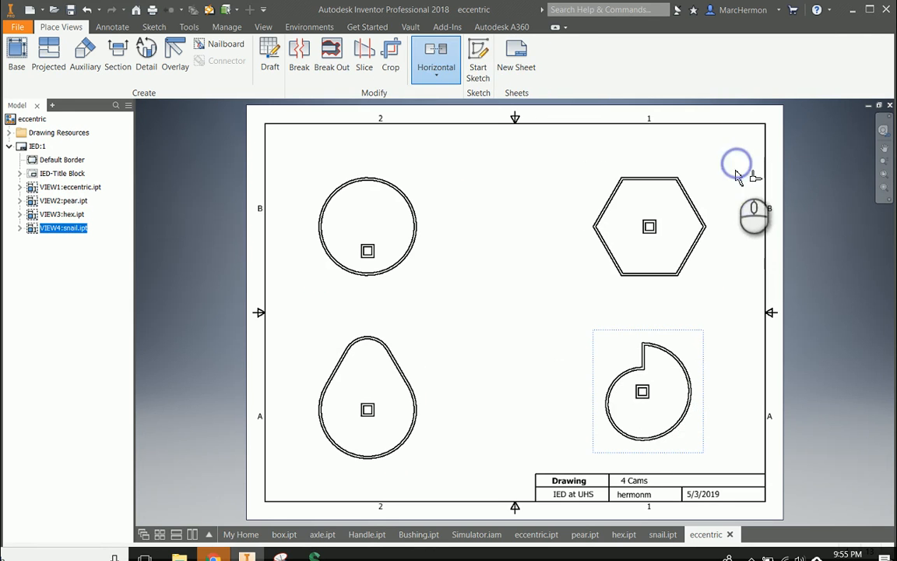
click(399, 421)
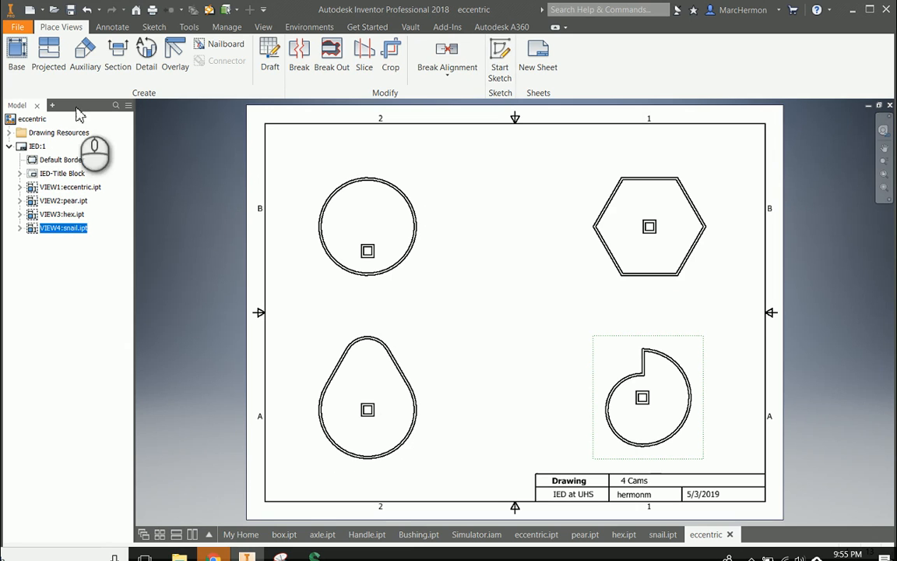
Add a bold "ECCENTRIC CAM" text note above the eccentric view and centre it over the circle.
click(113, 28)
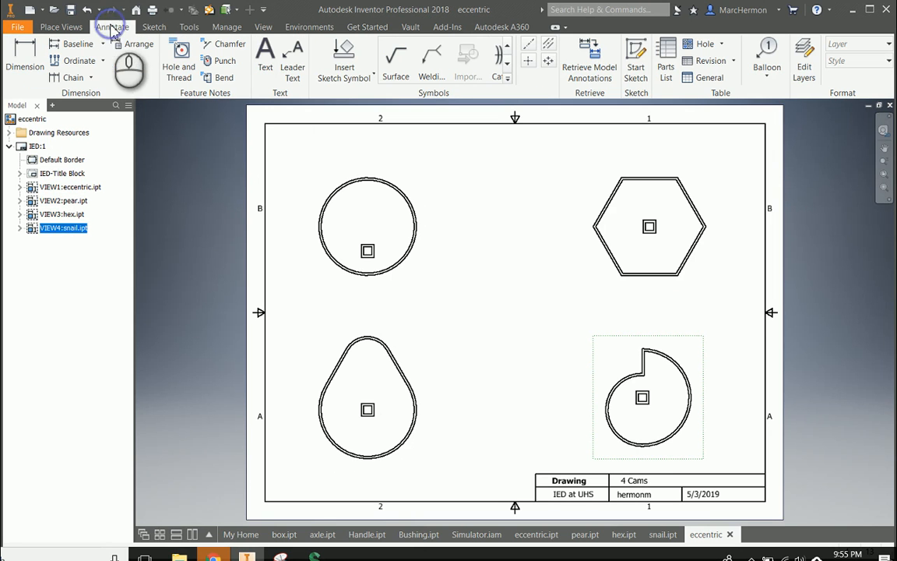
click(265, 56)
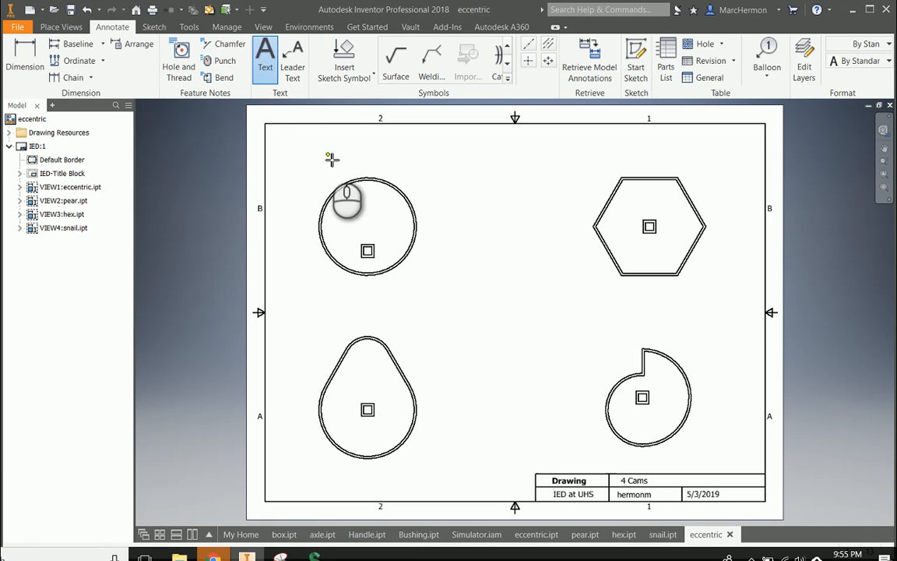
drag(329, 156, 415, 180)
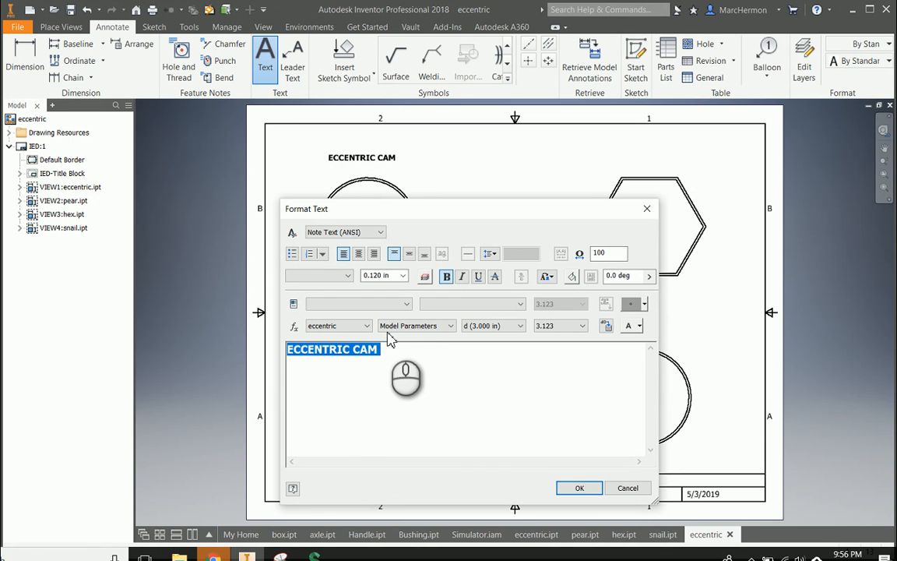
click(594, 489)
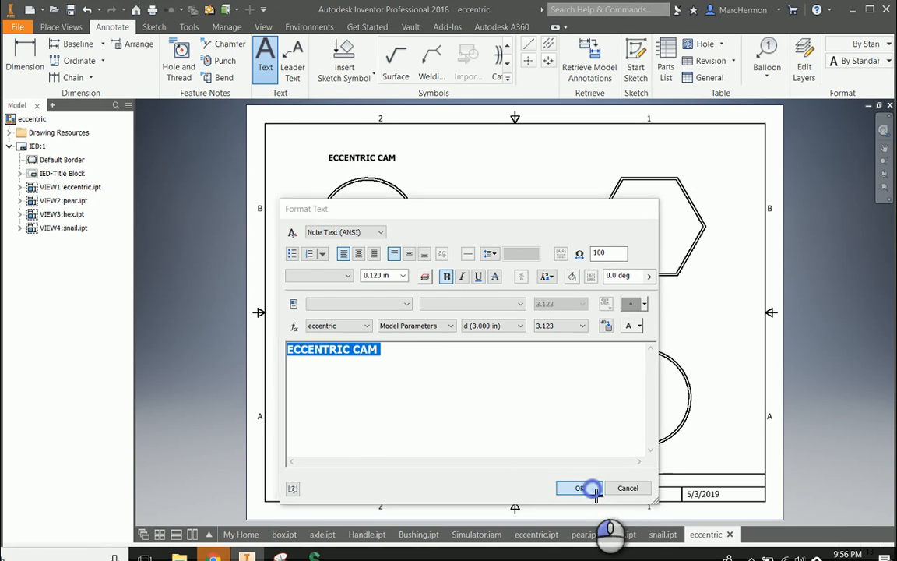
right_click(365, 162)
click(395, 159)
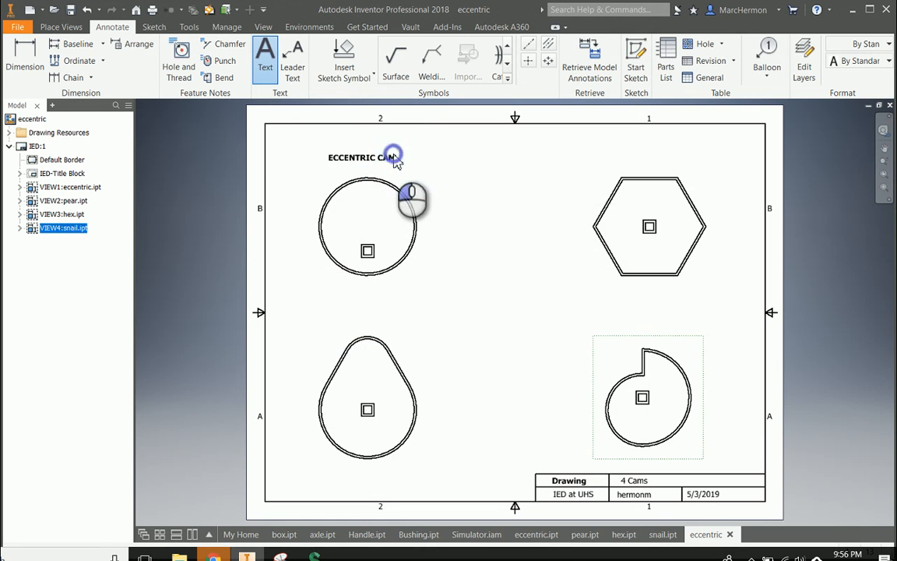
click(362, 161)
drag(362, 165, 370, 170)
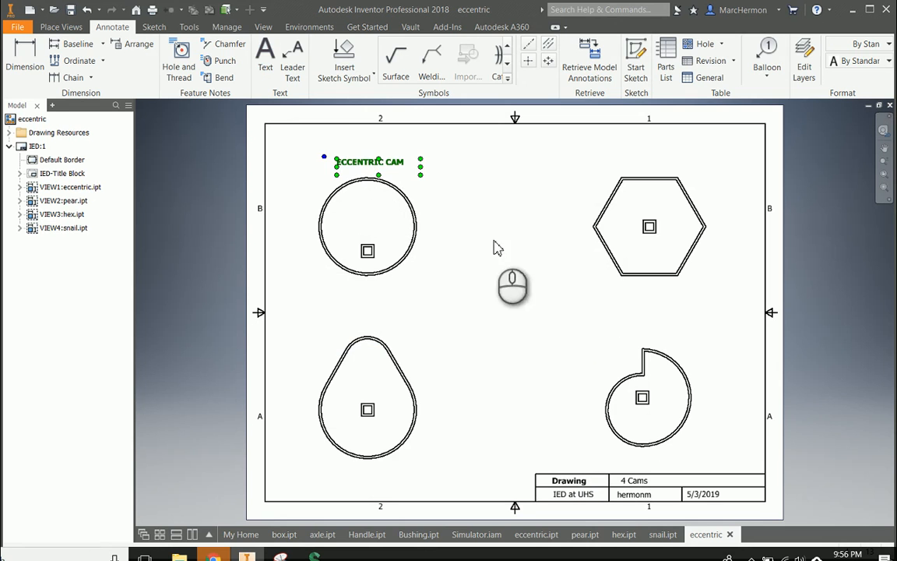
click(493, 318)
Add a bold "HEX CAM" text note above the hex view and centre it over the hexagon.
click(264, 53)
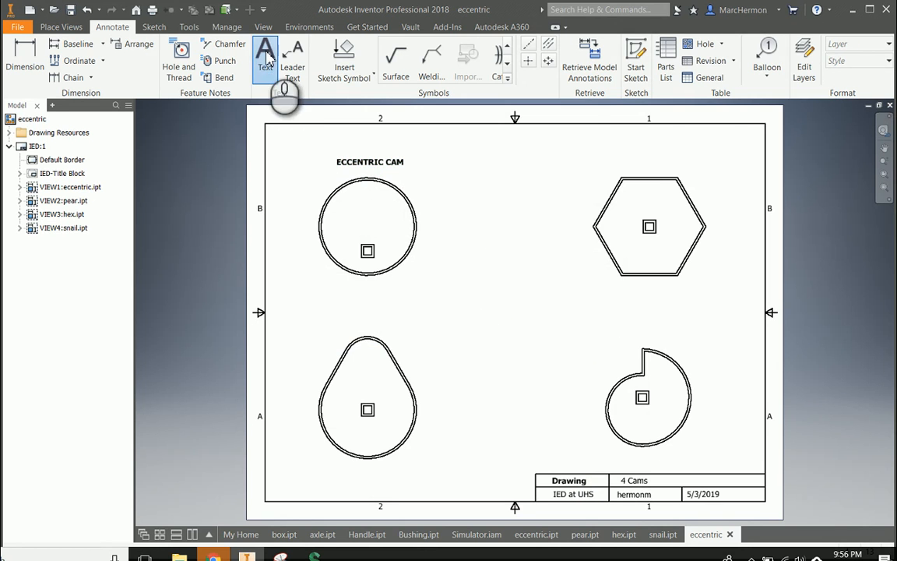
drag(613, 151, 694, 174)
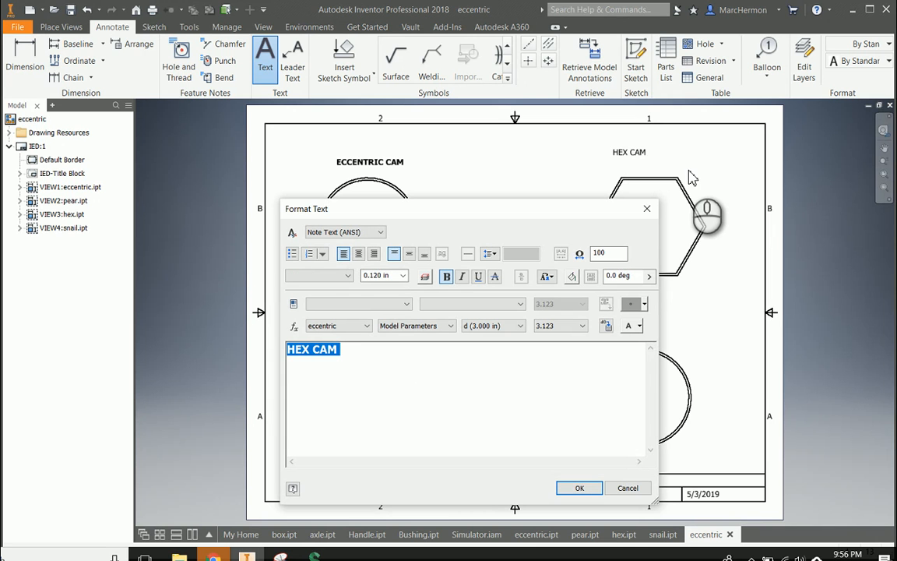
click(579, 487)
right_click(637, 151)
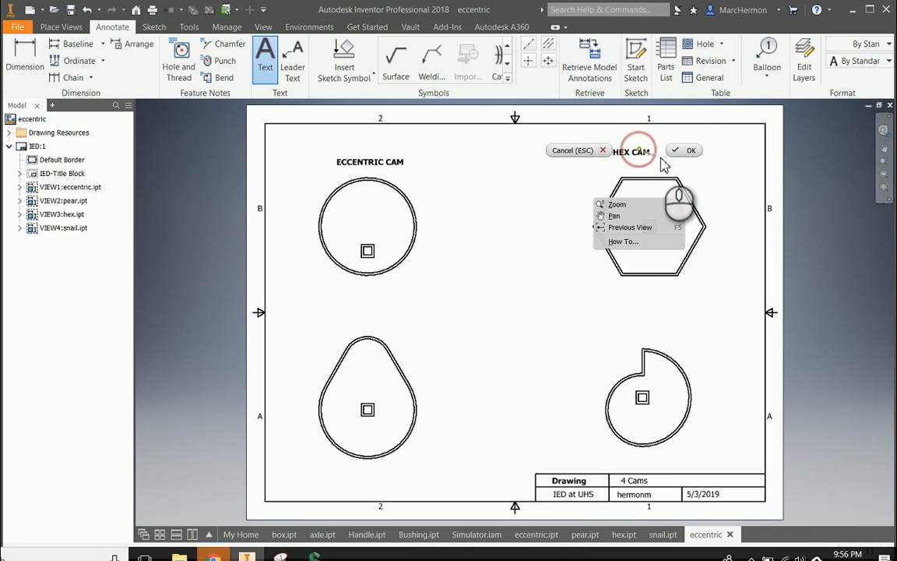
click(676, 149)
click(634, 153)
drag(637, 154, 657, 156)
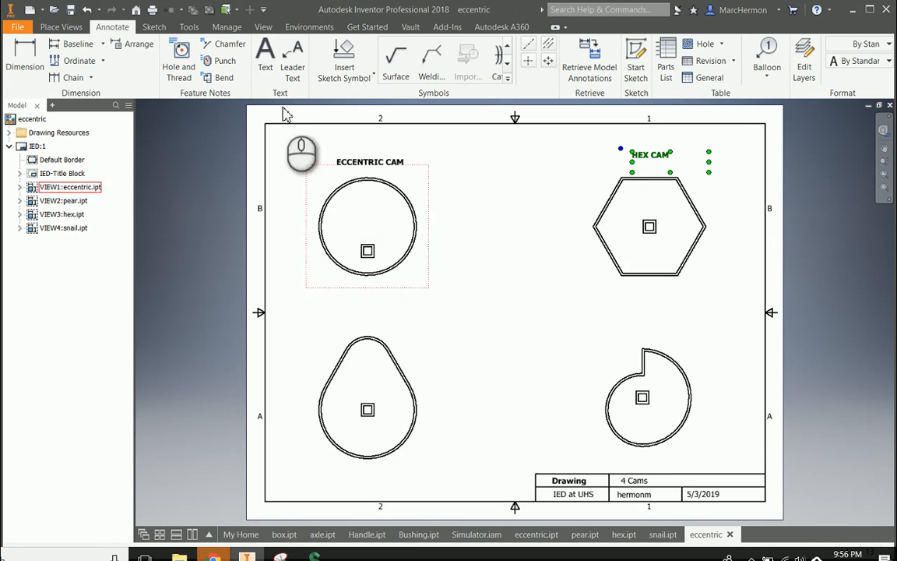
Add a bold "PEAR CAM" text note above the pear view and centre it over the pear outline.
click(264, 57)
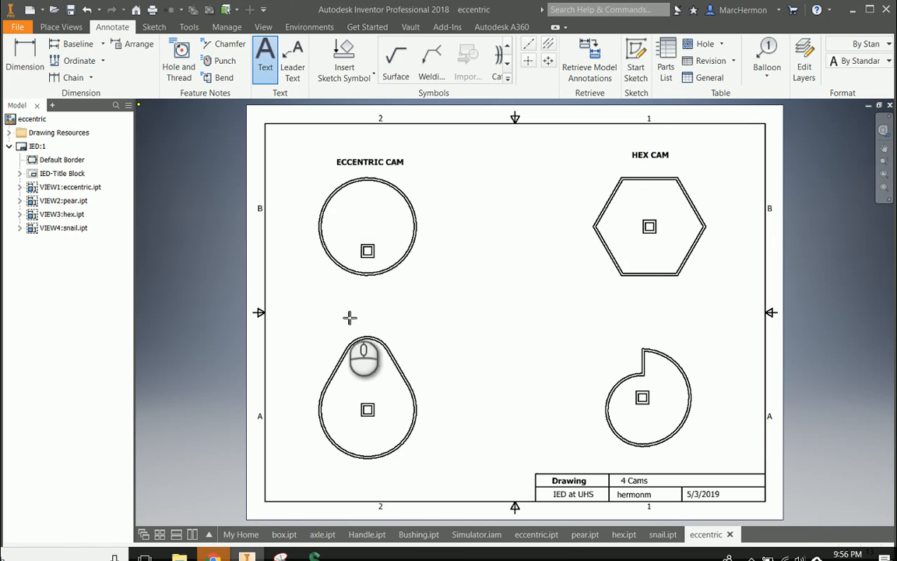
drag(343, 311, 412, 329)
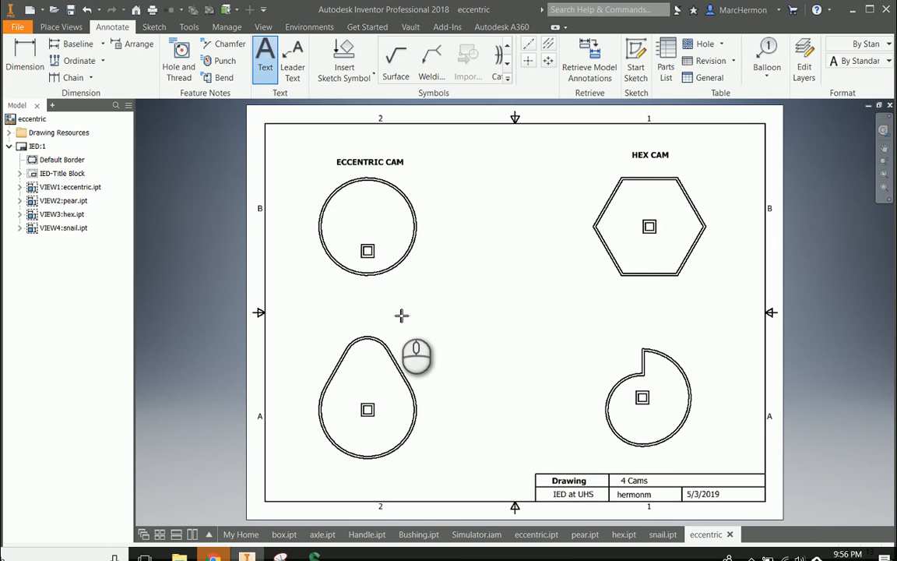
click(400, 317)
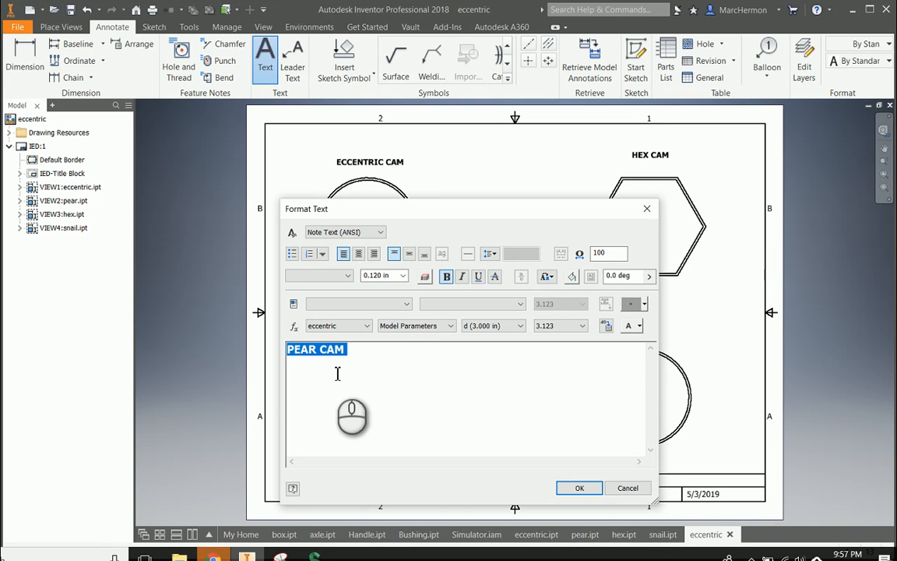
click(578, 488)
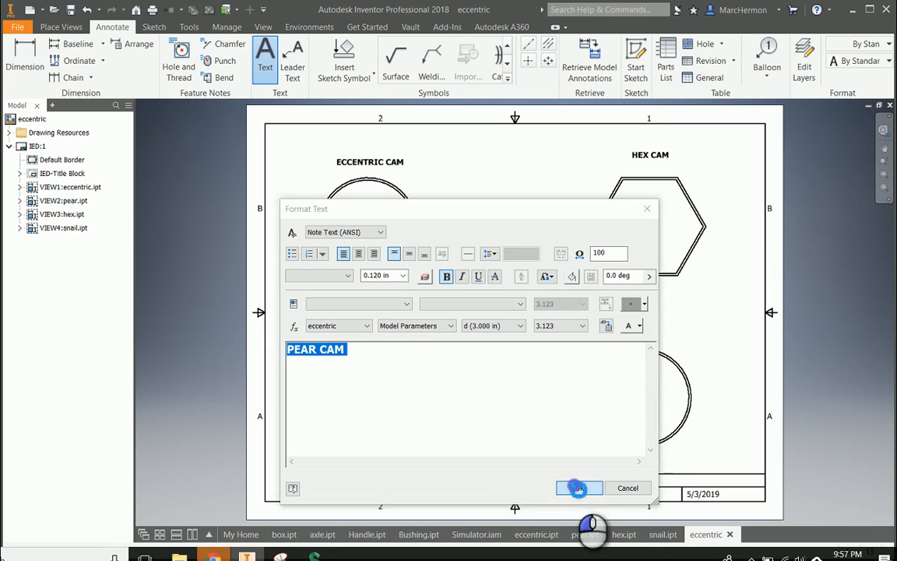
right_click(362, 315)
click(407, 316)
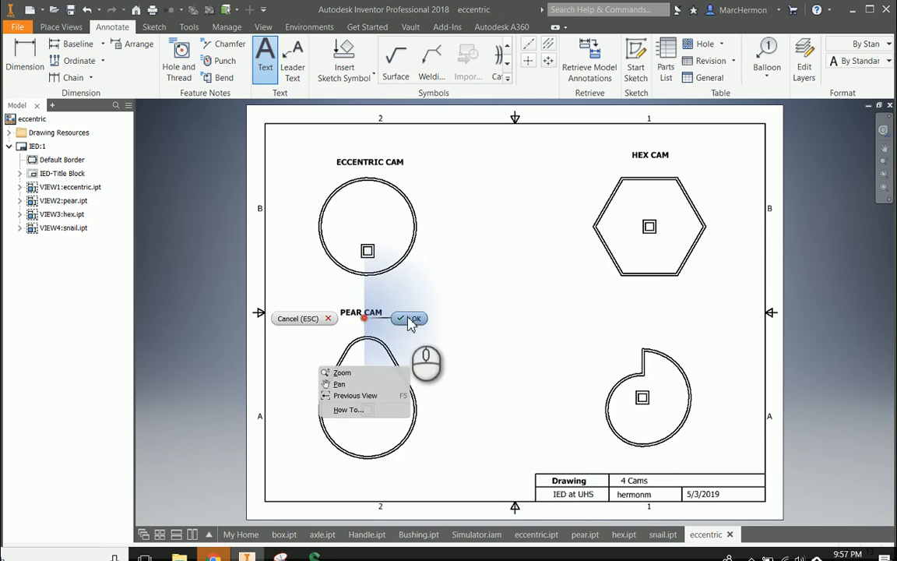
click(357, 315)
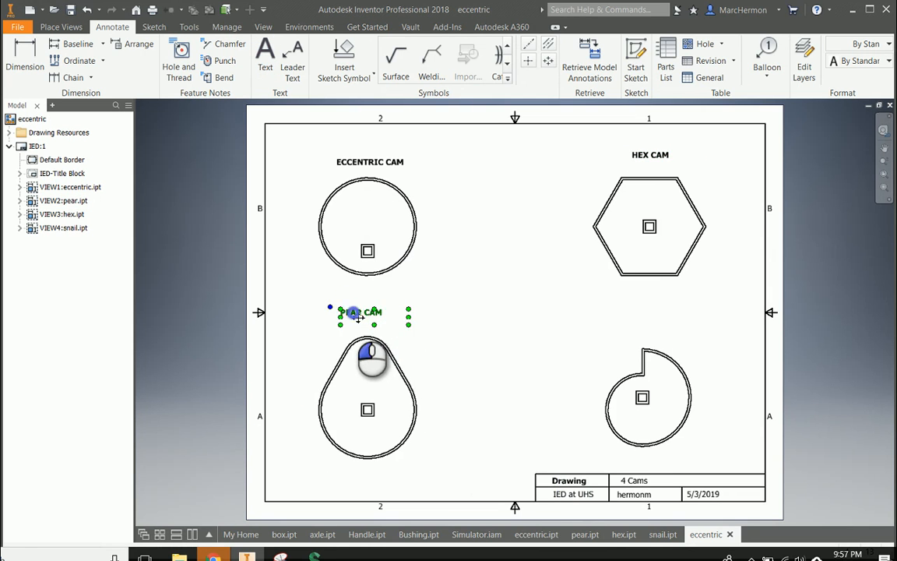
drag(357, 315, 365, 317)
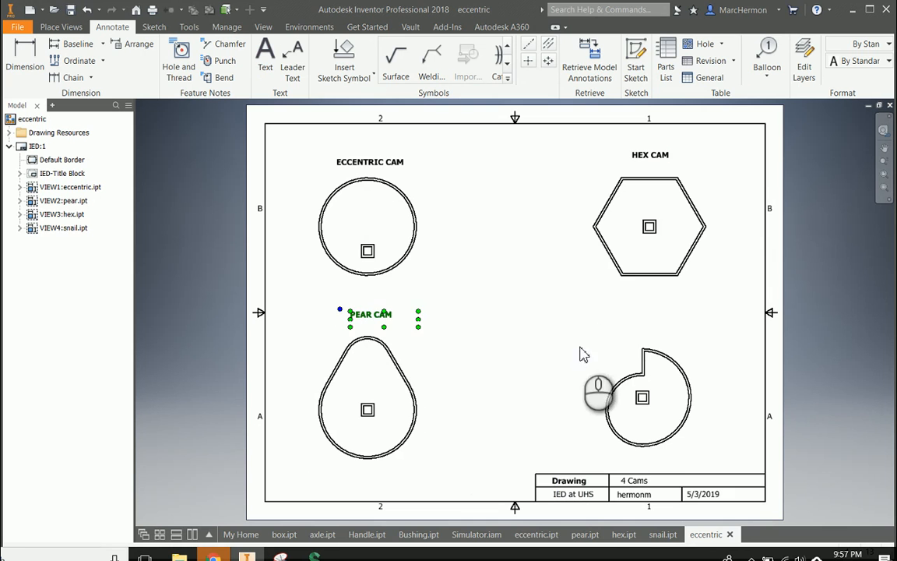
click(580, 354)
Add a bold "SNAIL CAM" text note above the snail view and move it down close over the outline.
click(264, 58)
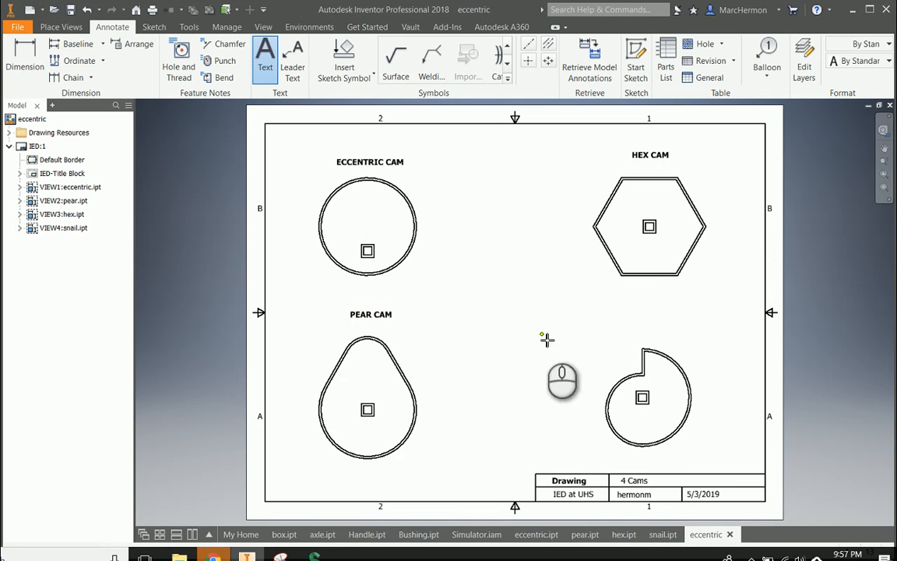
drag(614, 306, 705, 344)
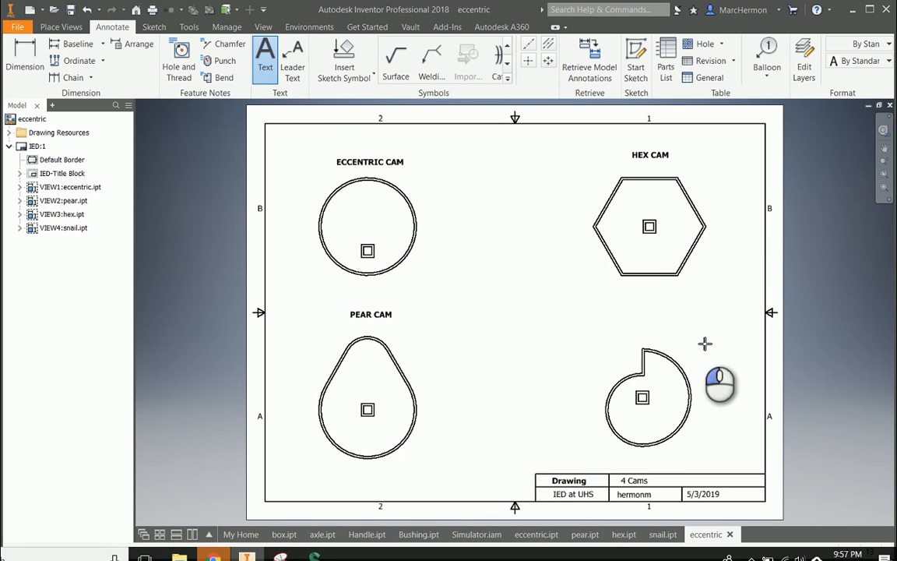
click(257, 432)
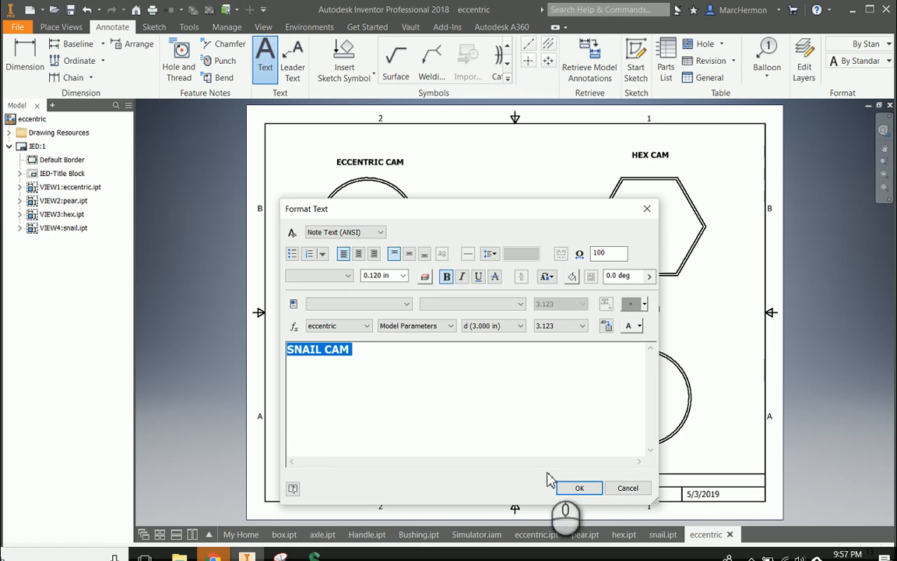
click(579, 488)
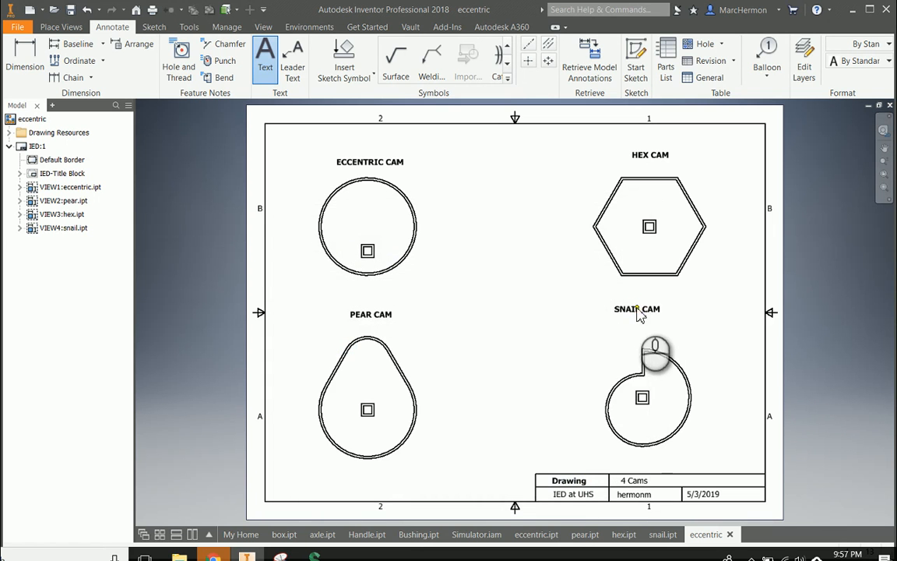
right_click(636, 307)
click(684, 308)
drag(634, 308, 652, 329)
click(561, 297)
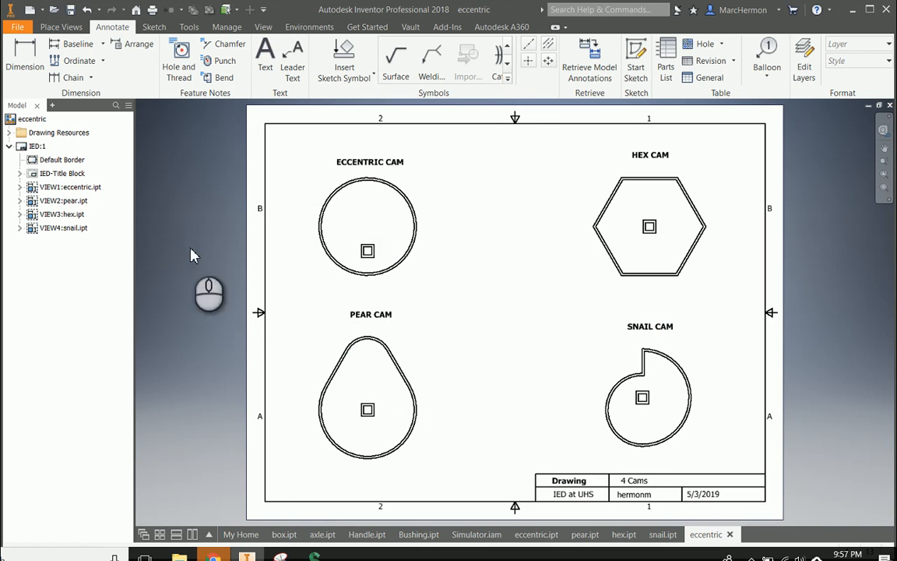
Add center marks to the eccentric cam's outer circle and to the pear cam's top and bottom arcs.
click(529, 62)
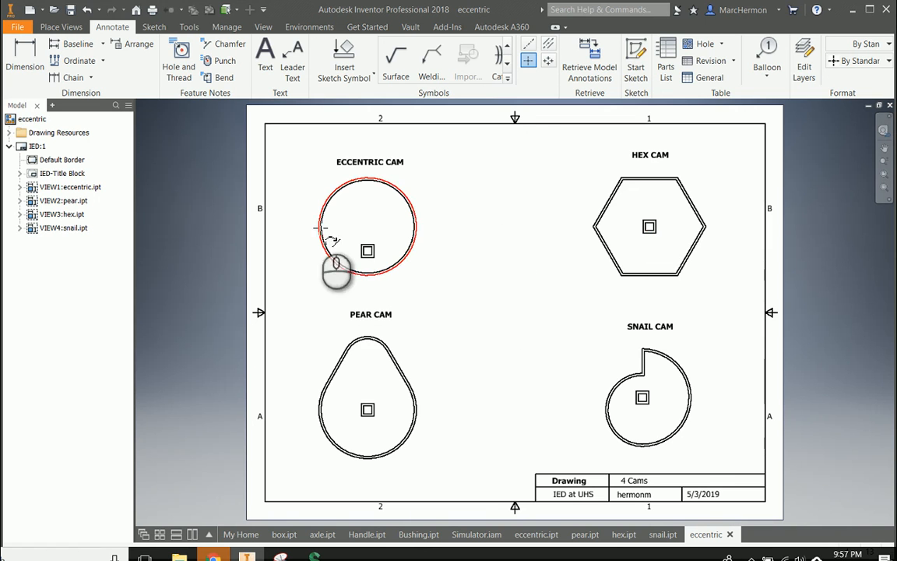
click(416, 226)
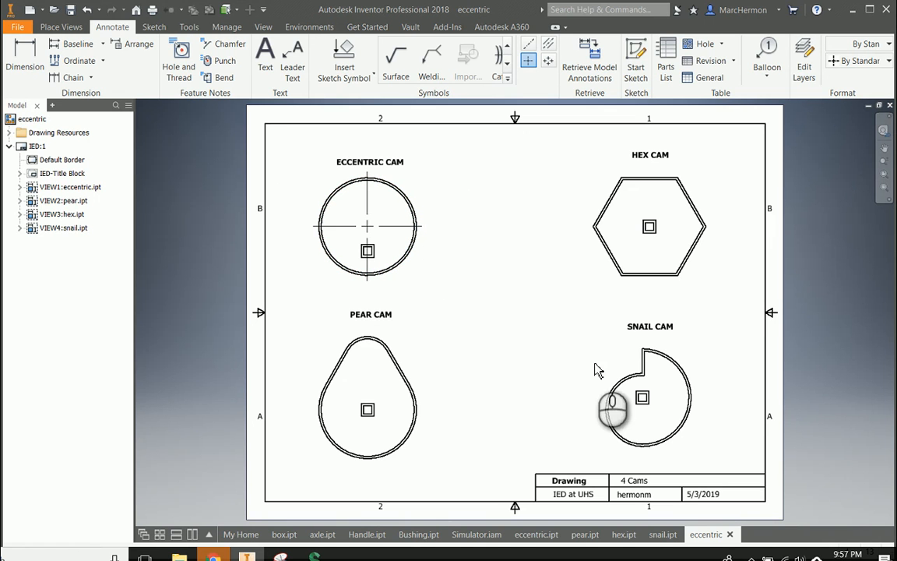
click(379, 337)
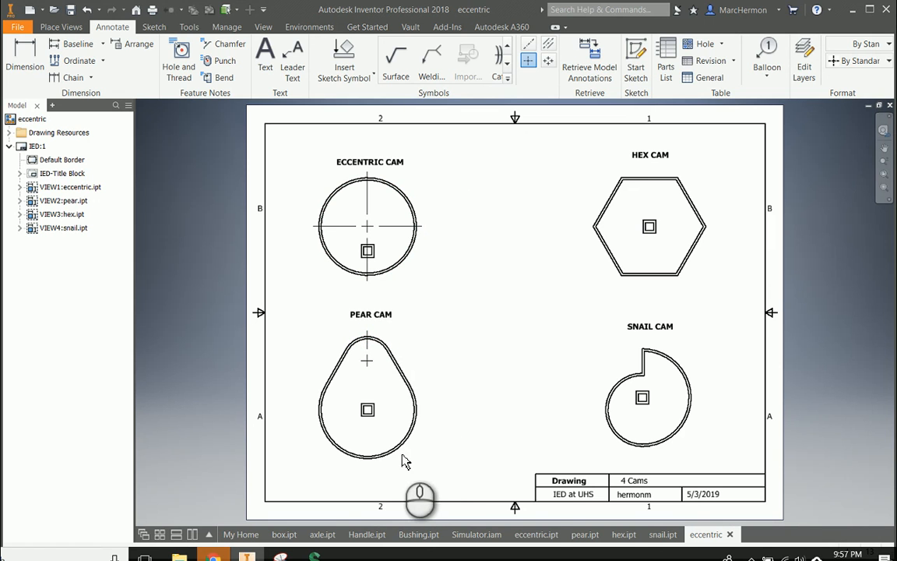
click(397, 452)
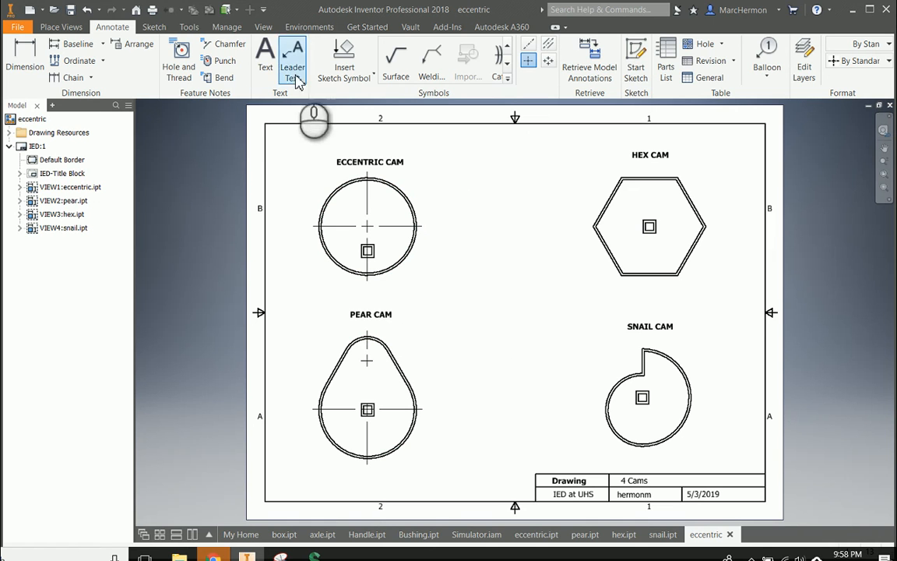
Dimension the eccentric cam's outer diameter and the vertical offset from the circle's center to the square axle hole's center.
click(34, 56)
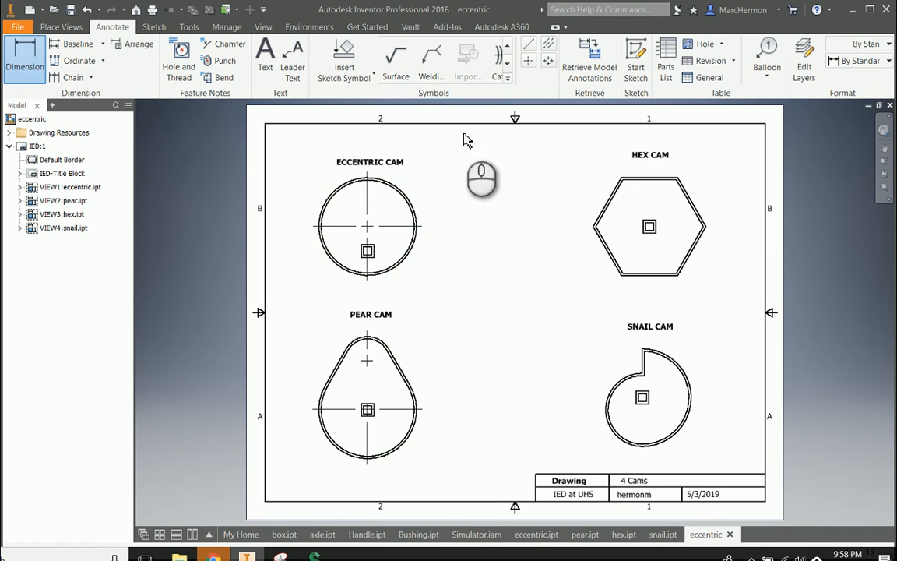
click(400, 196)
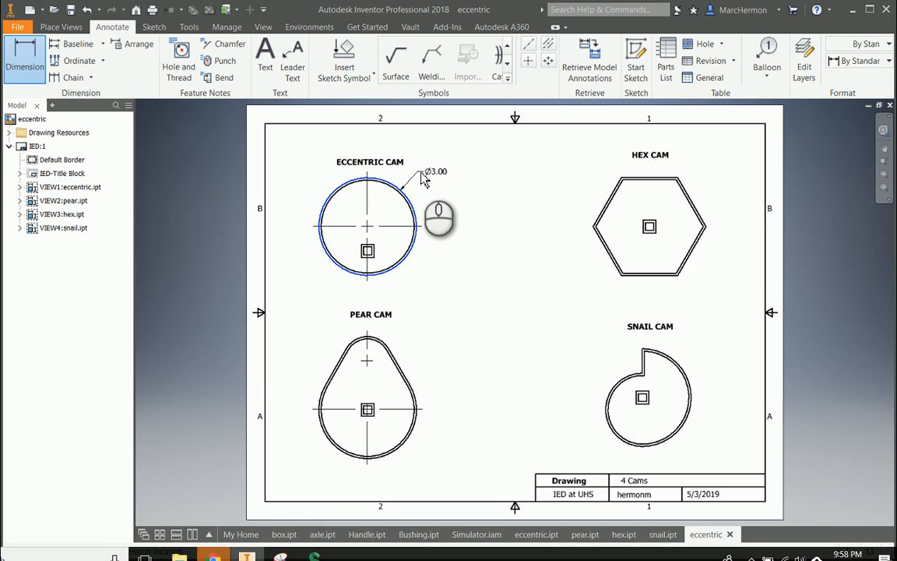
click(427, 181)
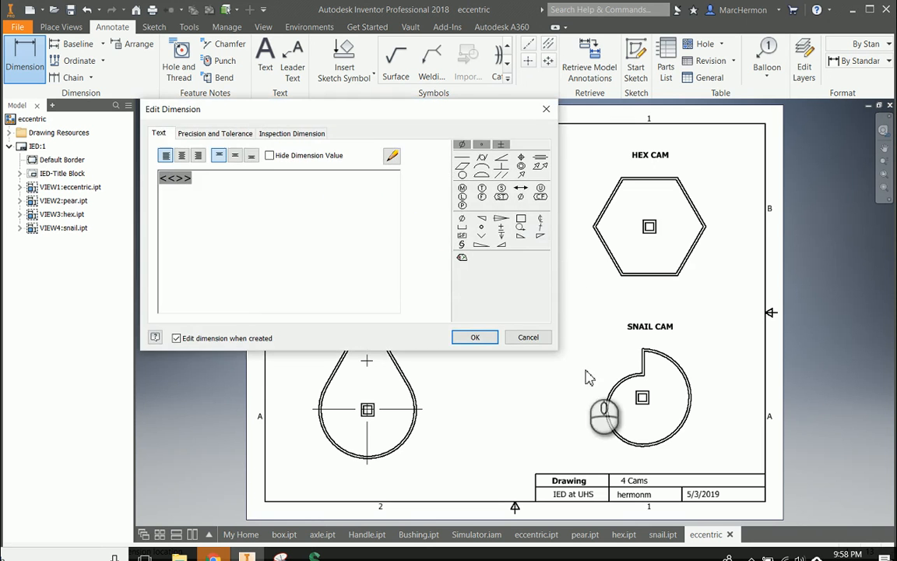
click(479, 336)
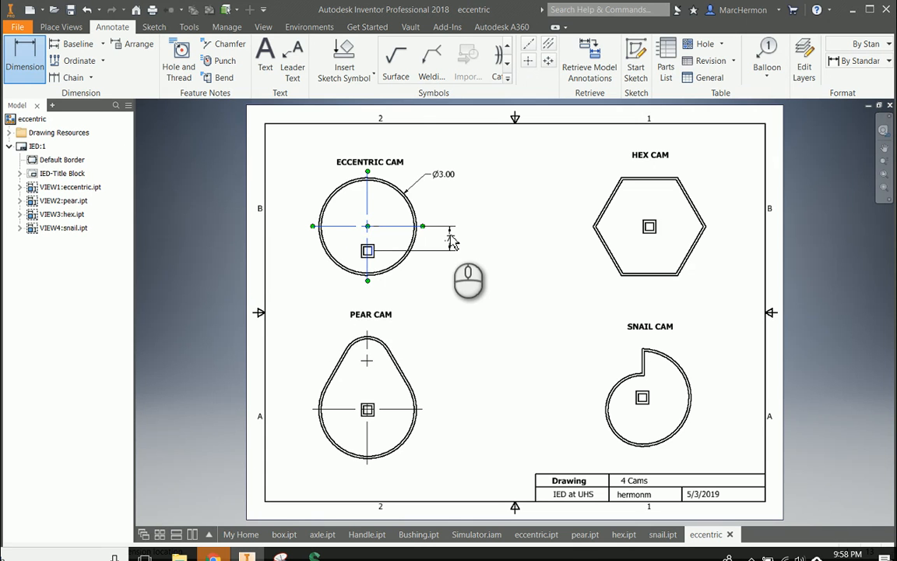
click(446, 237)
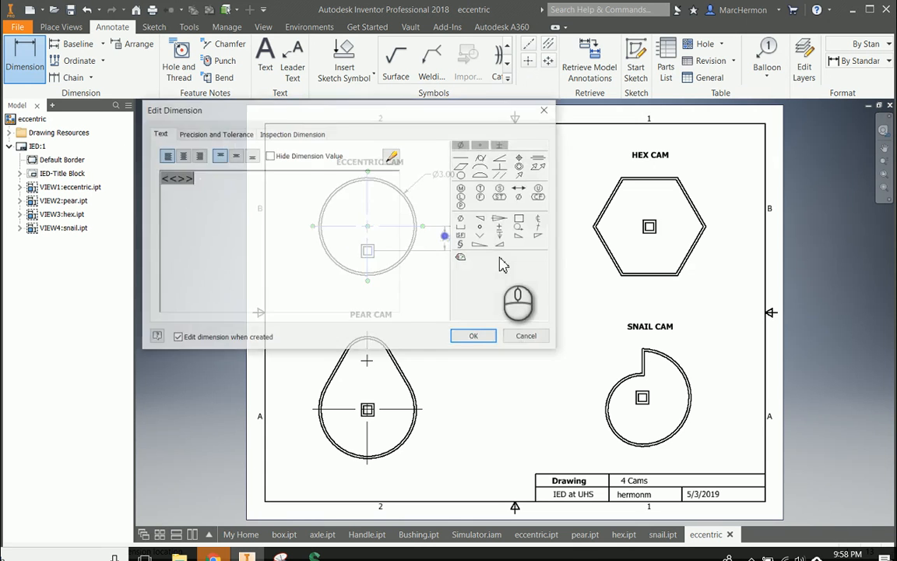
click(476, 340)
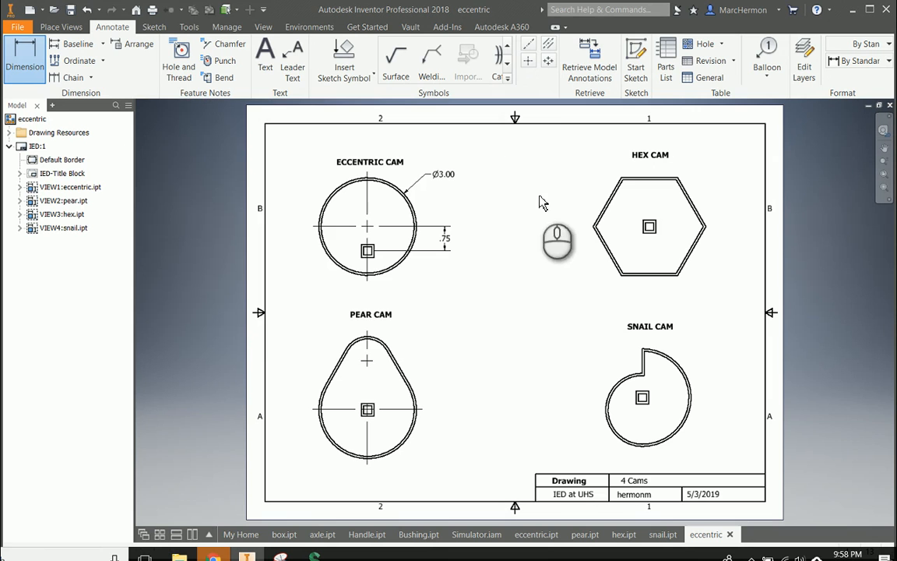
Dimension the hex cam's height between its top and bottom flats, placing the dimension left of the hexagon.
click(639, 180)
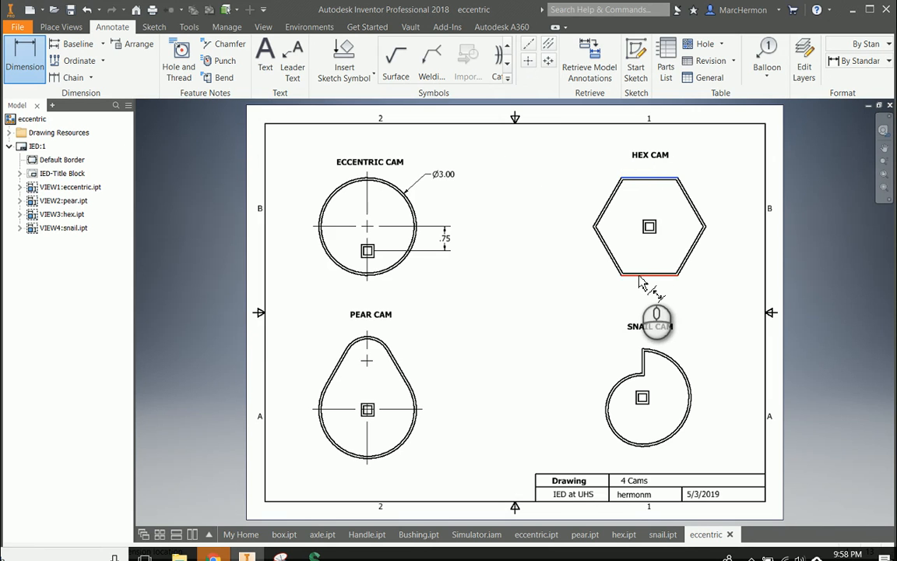
click(639, 276)
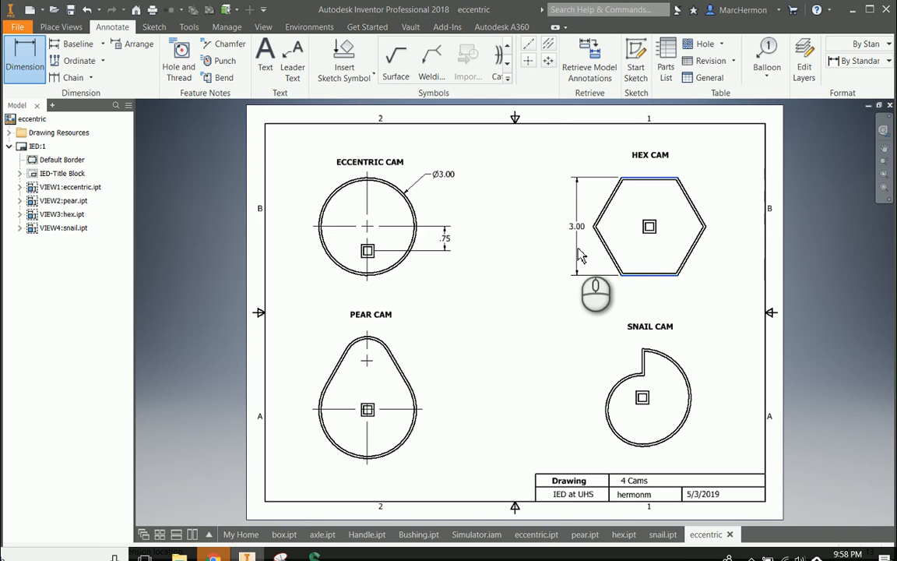
click(580, 254)
click(479, 336)
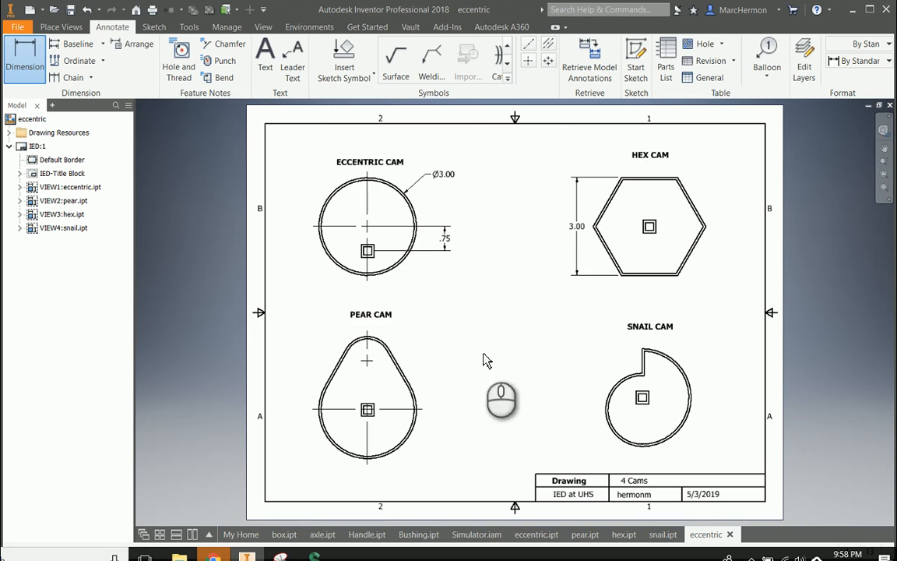
Add radius dimensions to the pear cam's top arc and bottom arc, placed just outside the outline.
click(383, 341)
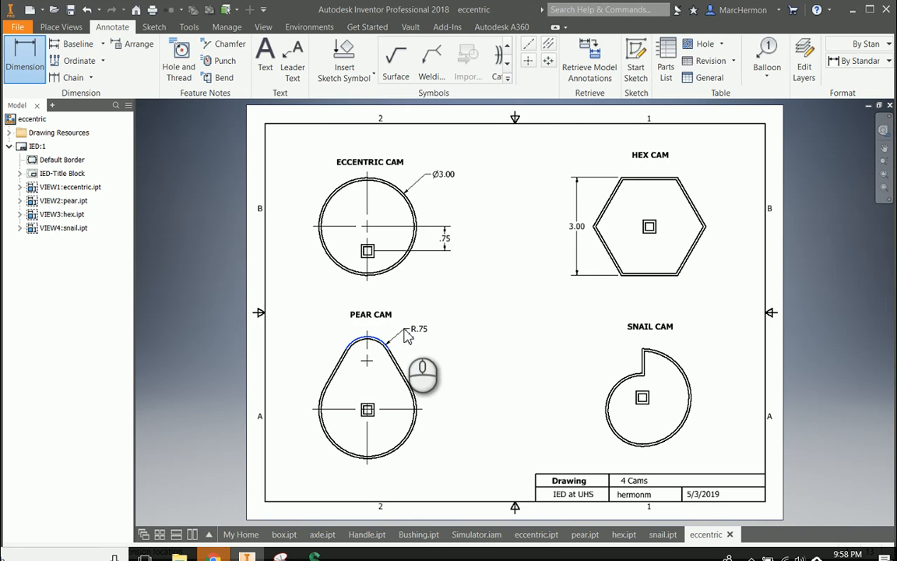
click(404, 335)
click(469, 336)
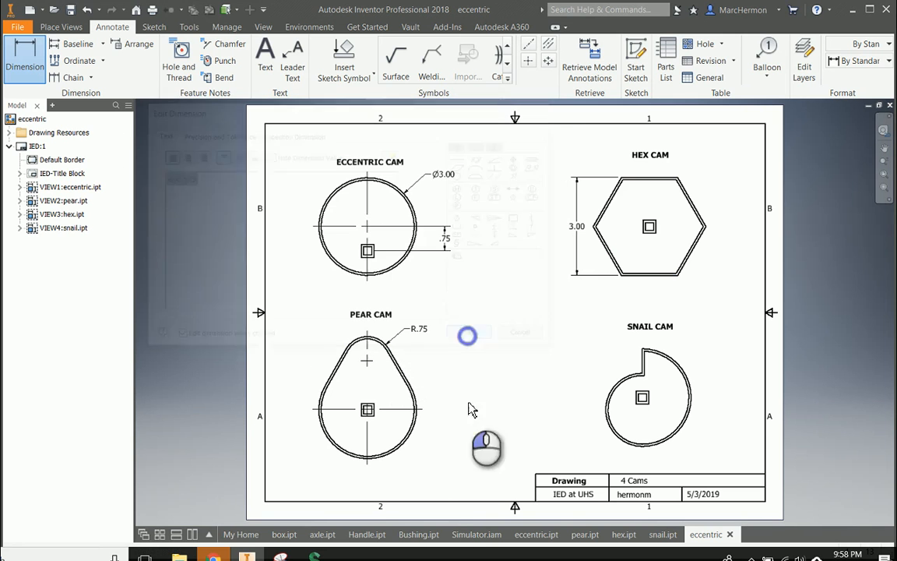
click(399, 457)
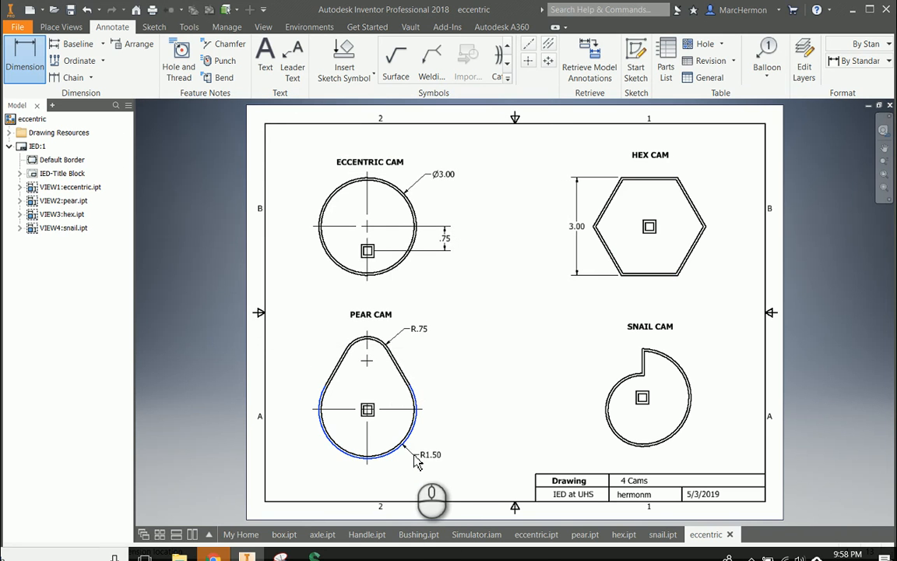
click(415, 460)
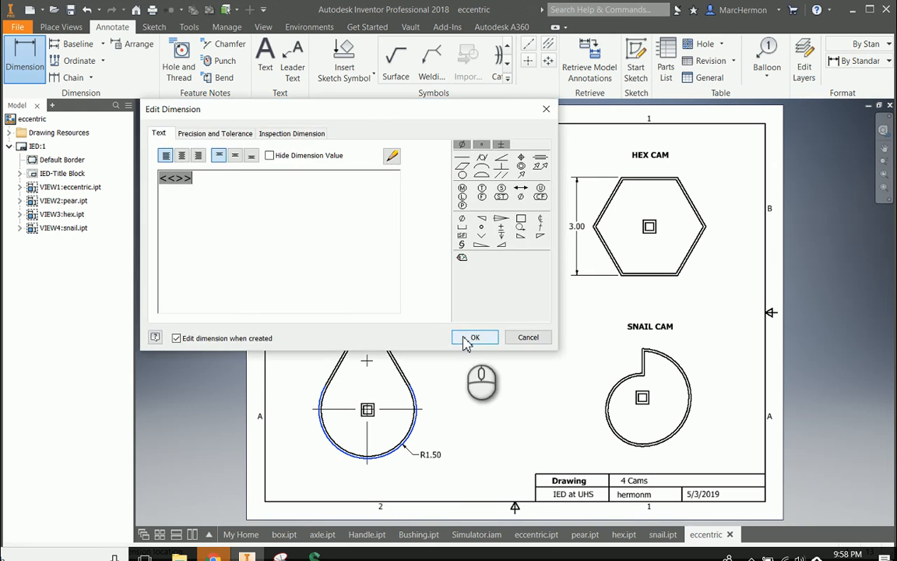
click(469, 337)
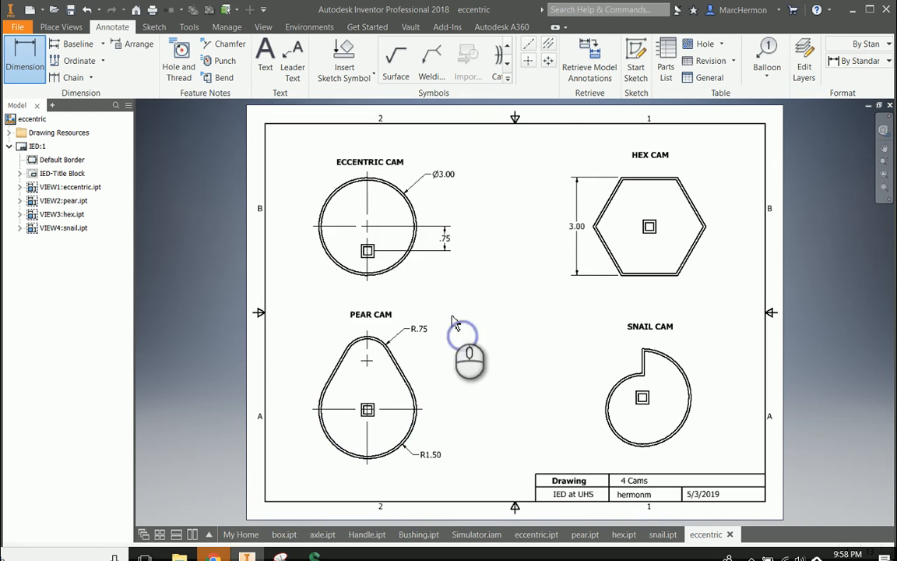
Dimension the vertical distance between the pear cam's two arc centers, placing it right of the view.
click(367, 360)
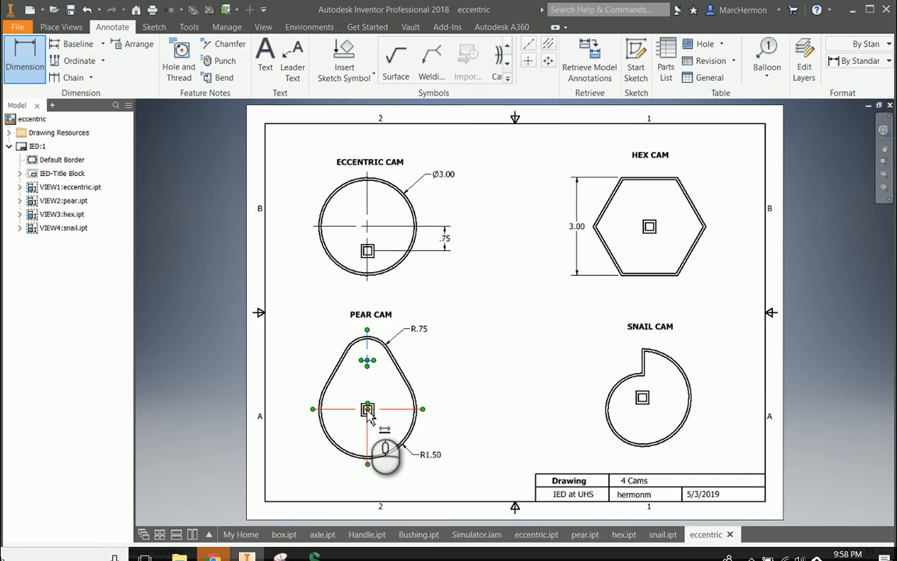
click(368, 409)
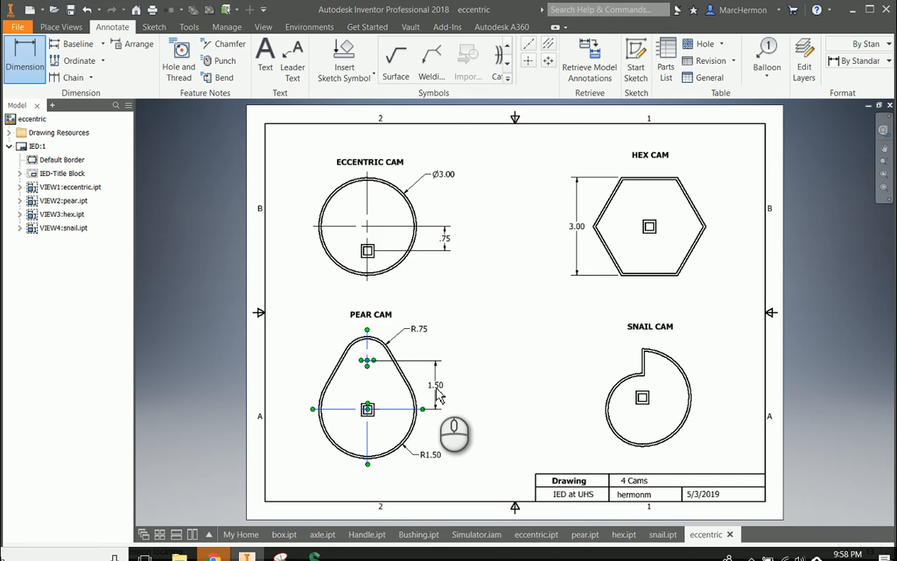
click(438, 394)
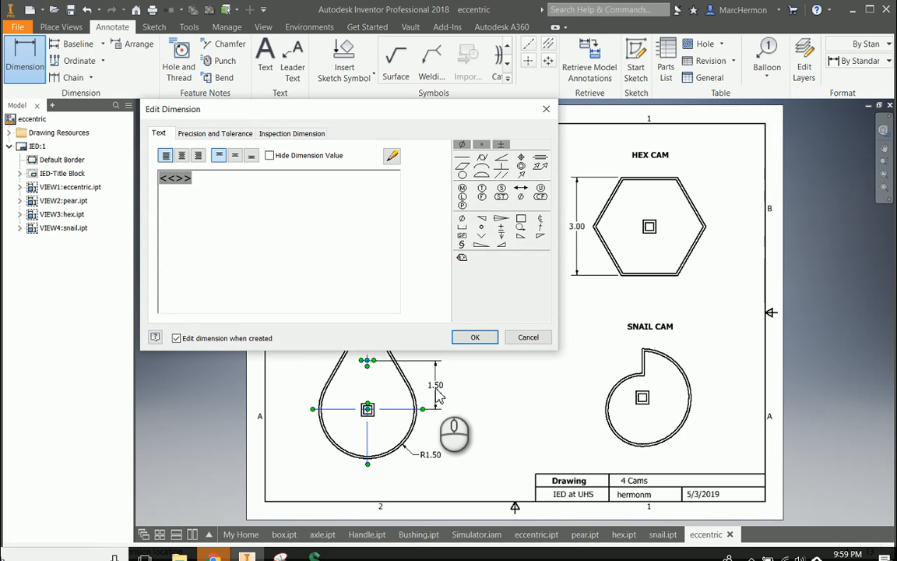
click(478, 339)
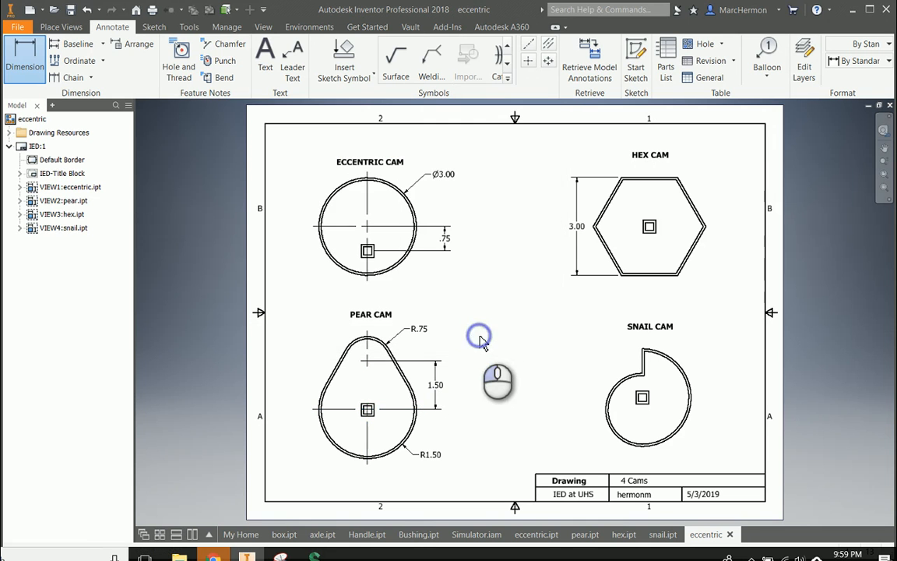
Dimension the vertical distances from the snail cam's axle hole center to the lower and upper ends of its step, left of the view.
click(643, 398)
click(642, 375)
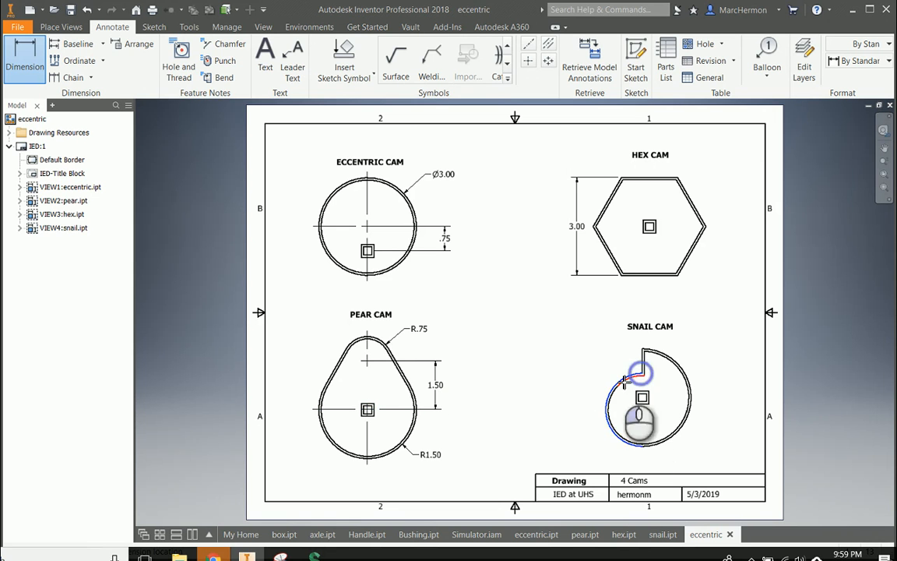
click(591, 389)
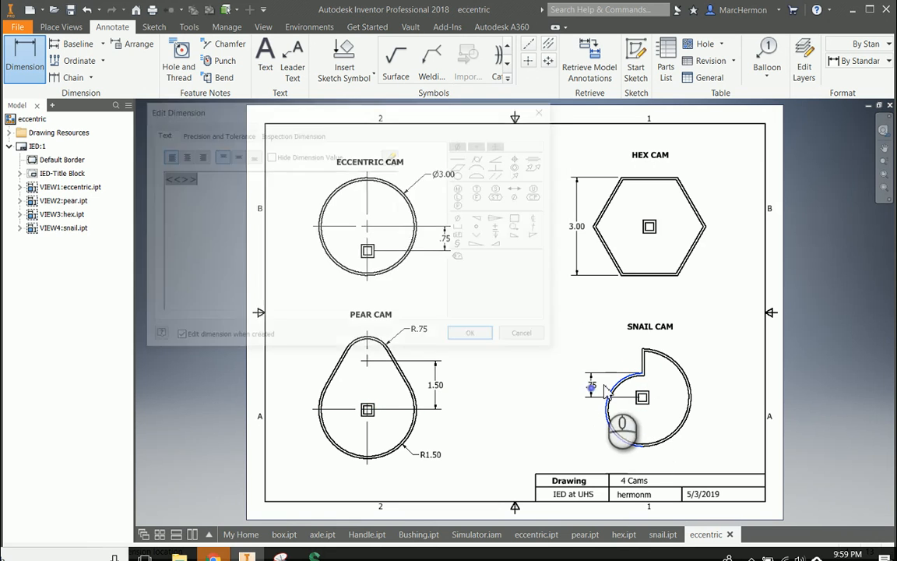
click(470, 336)
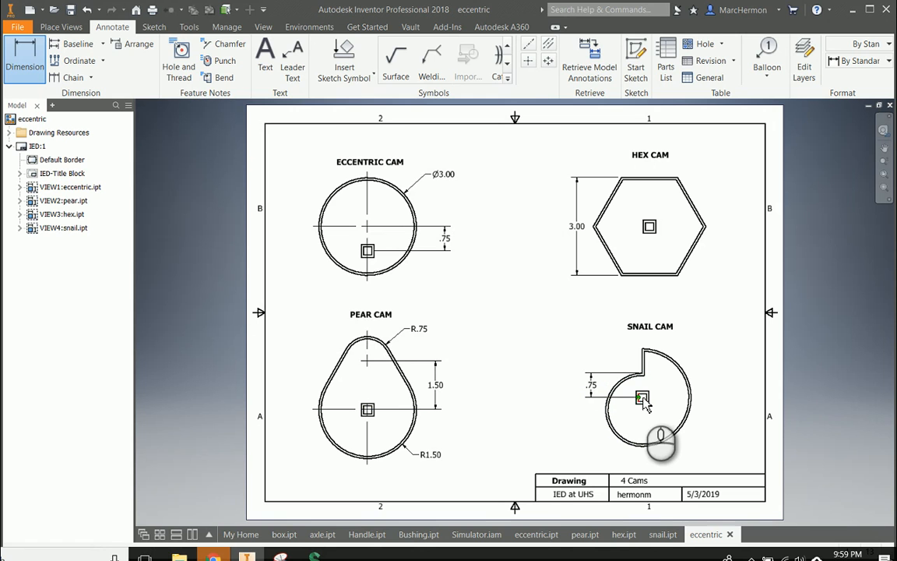
click(643, 398)
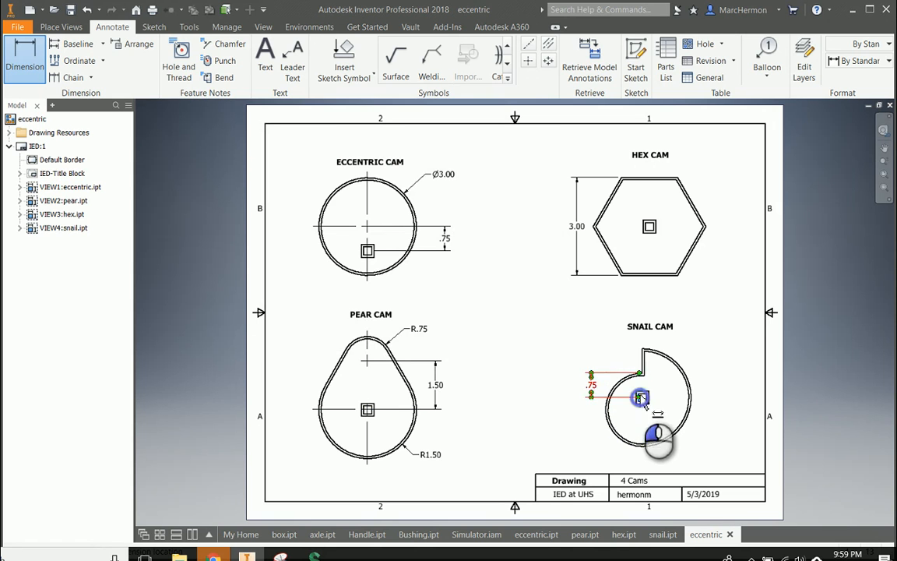
click(641, 351)
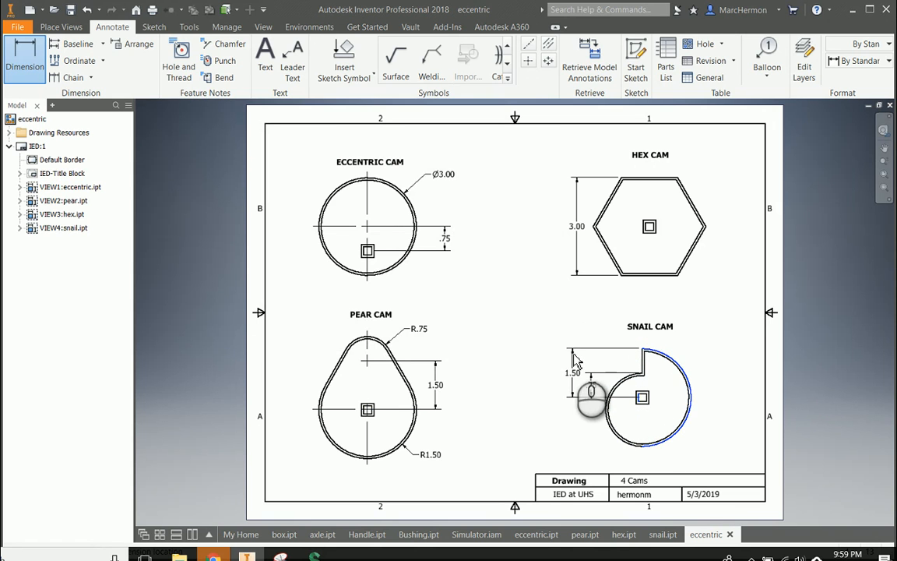
click(572, 354)
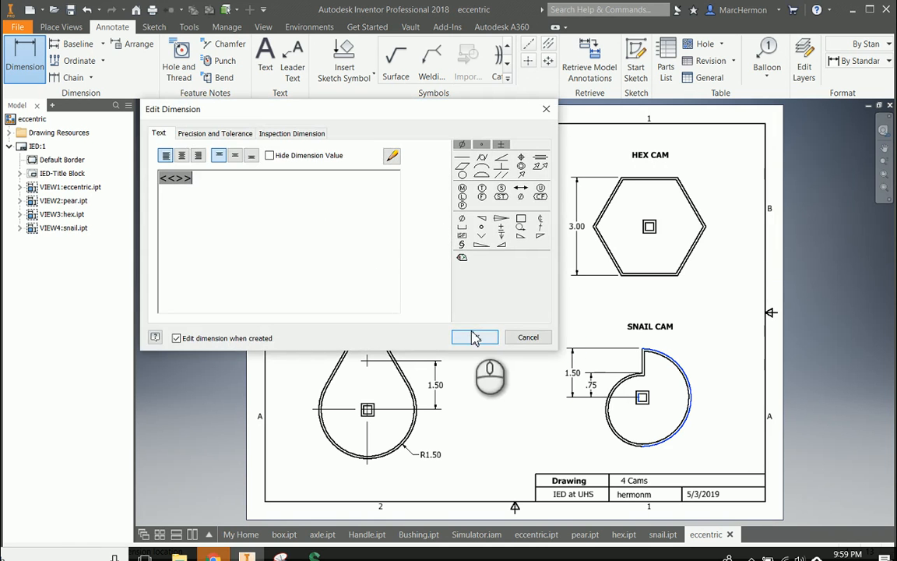
click(473, 333)
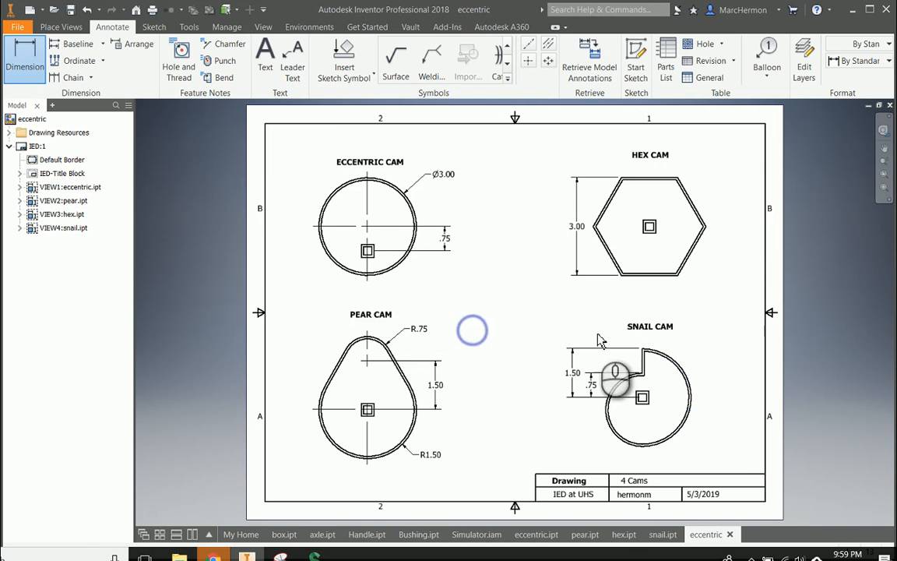
Add radius dimensions to the snail cam's large right arc and smaller left arc.
click(683, 369)
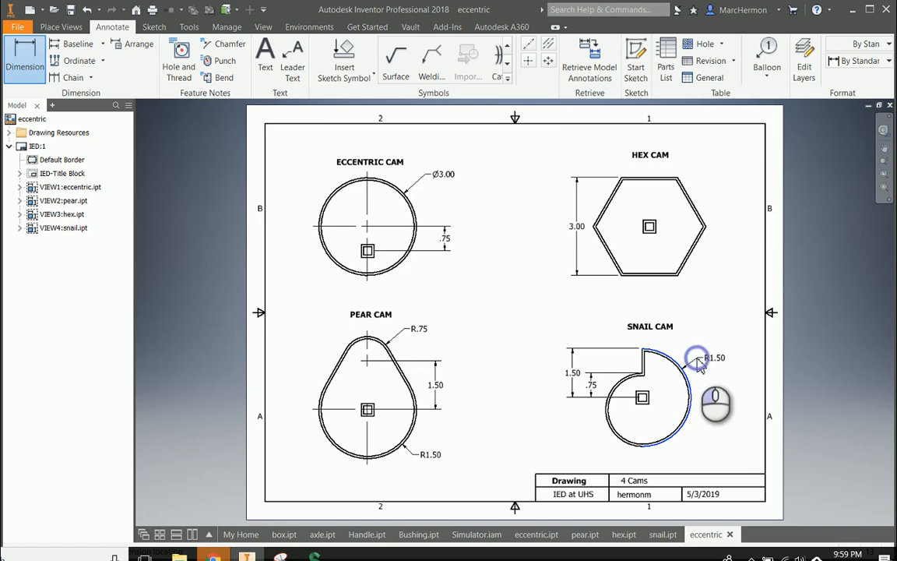
click(699, 365)
click(473, 334)
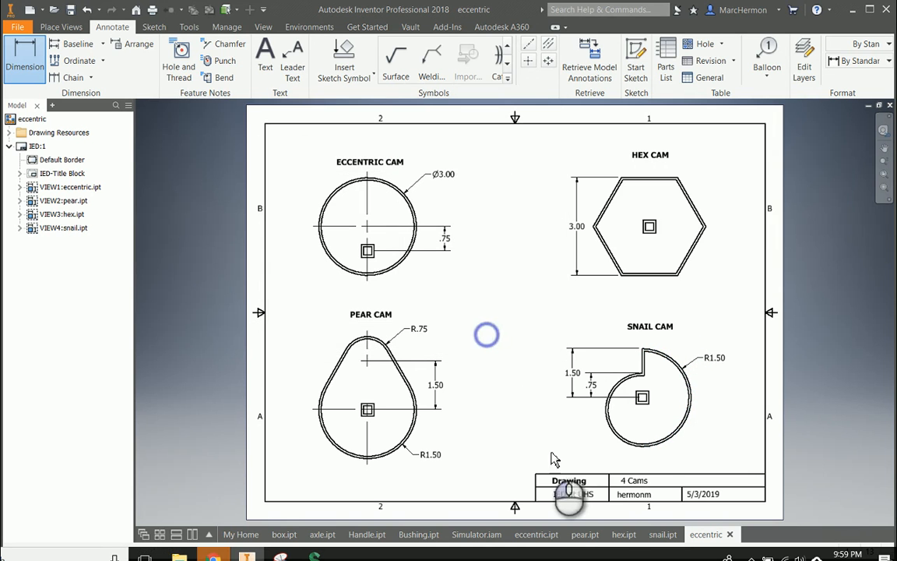
click(623, 444)
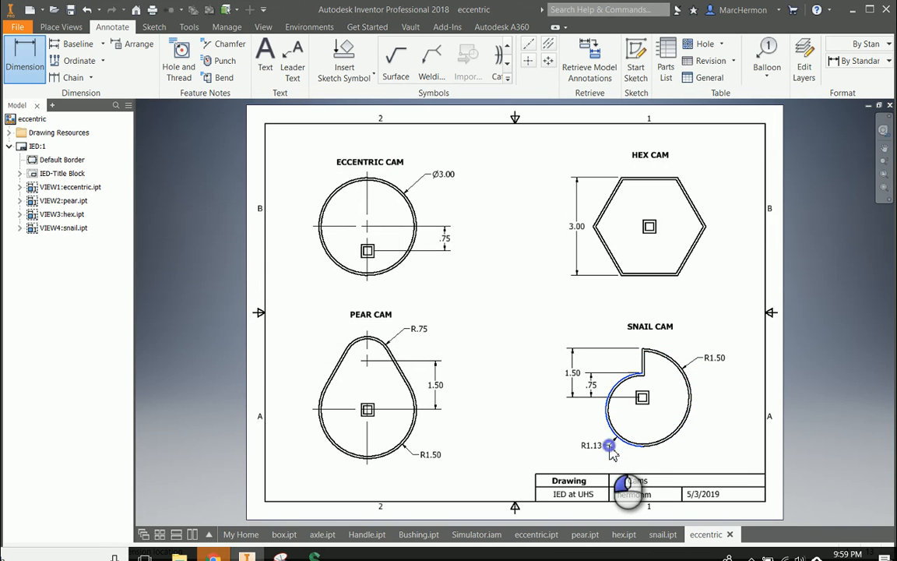
click(611, 454)
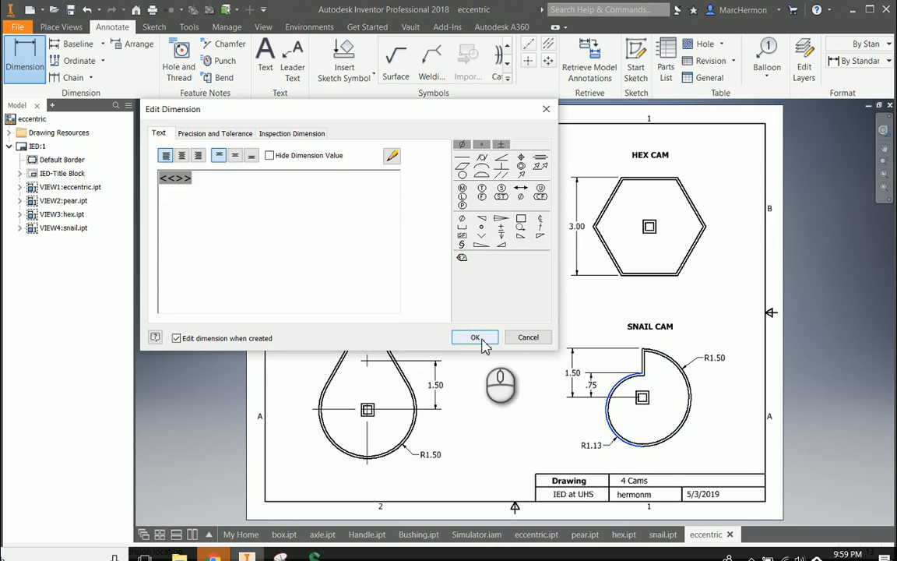
click(475, 337)
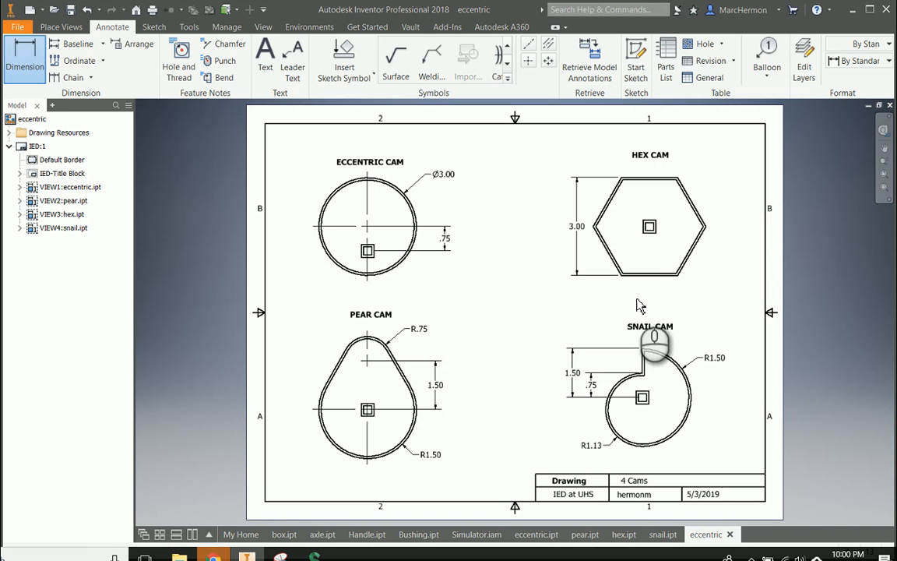
Add a bold three-line text note between the cam views reading AXLE HOLE: 0.25" x 0.25", THICKNESS: 3/16", SHELL: 0.07".
click(265, 54)
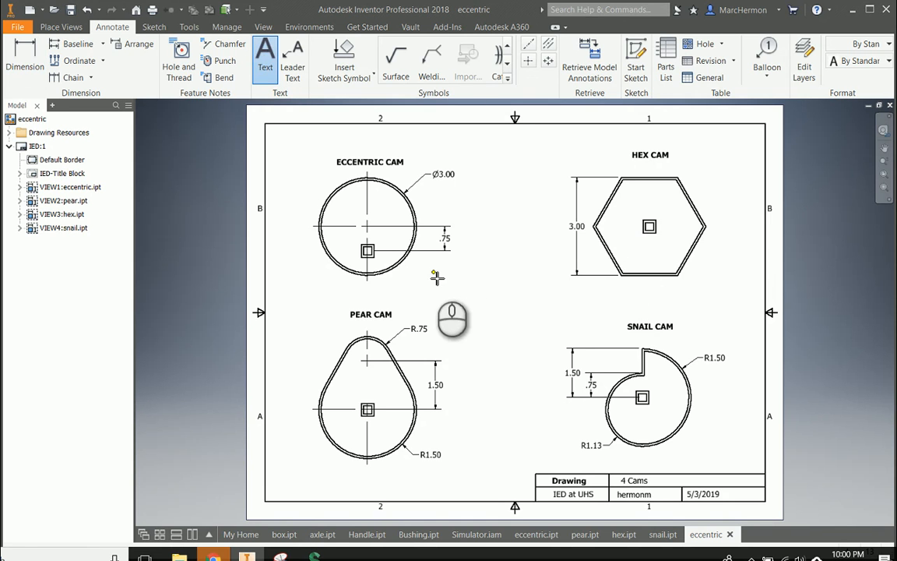
drag(433, 273, 563, 344)
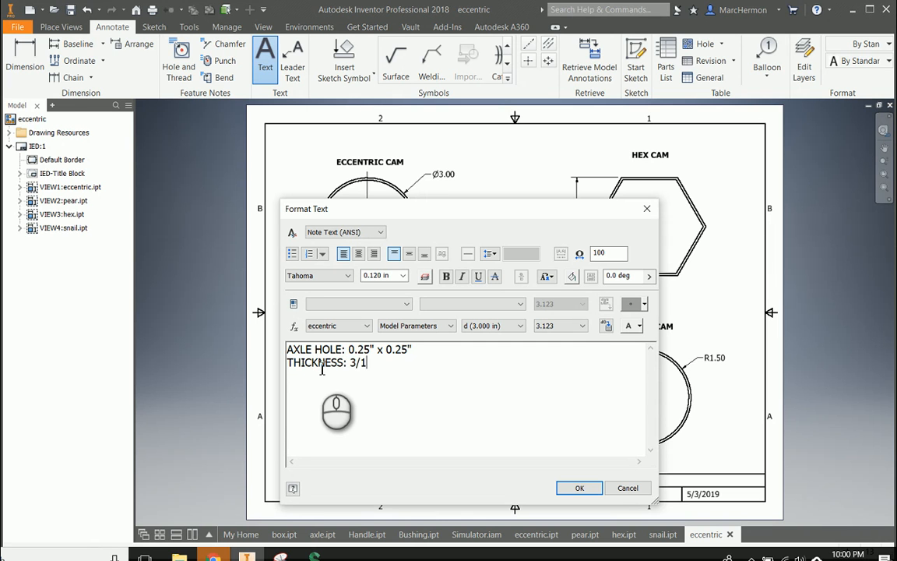
text(")
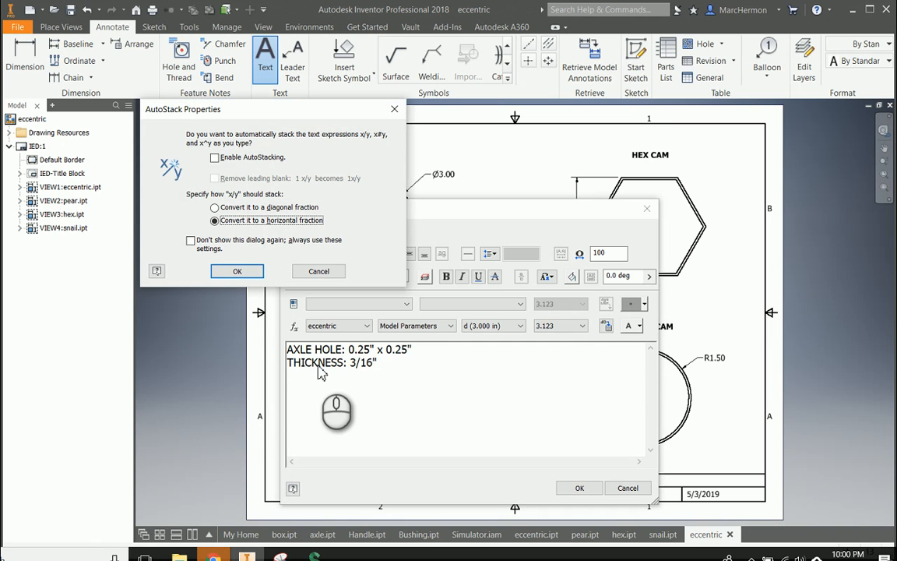
click(237, 271)
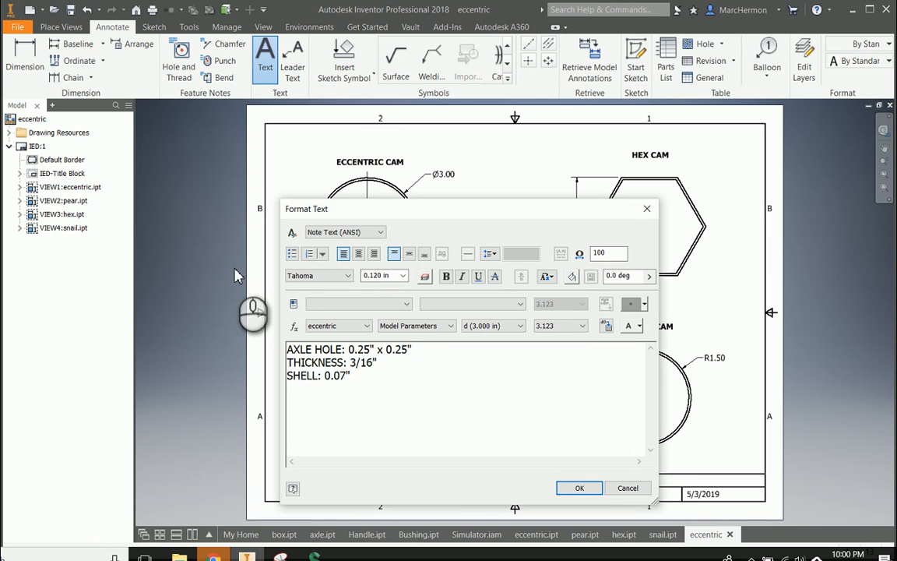
key(ctrl+a)
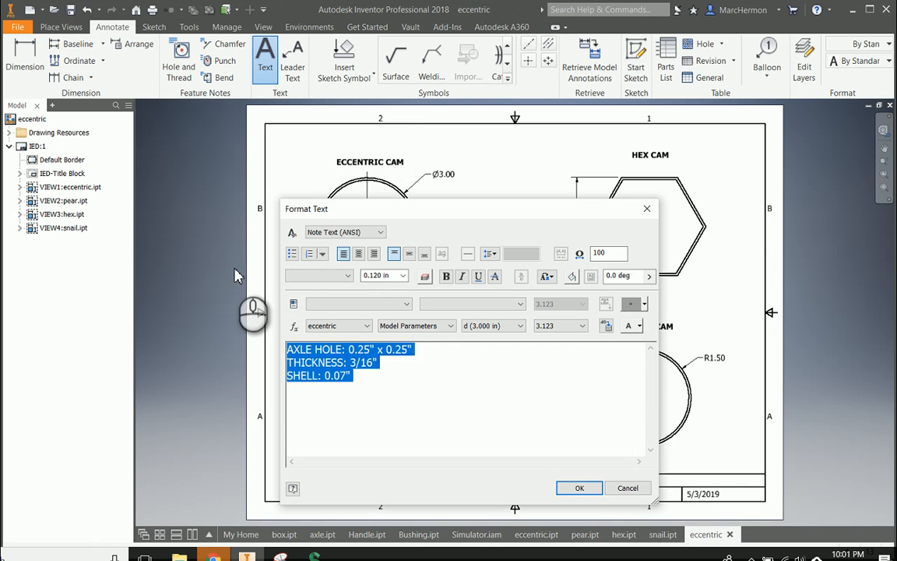
key(ctrl+b)
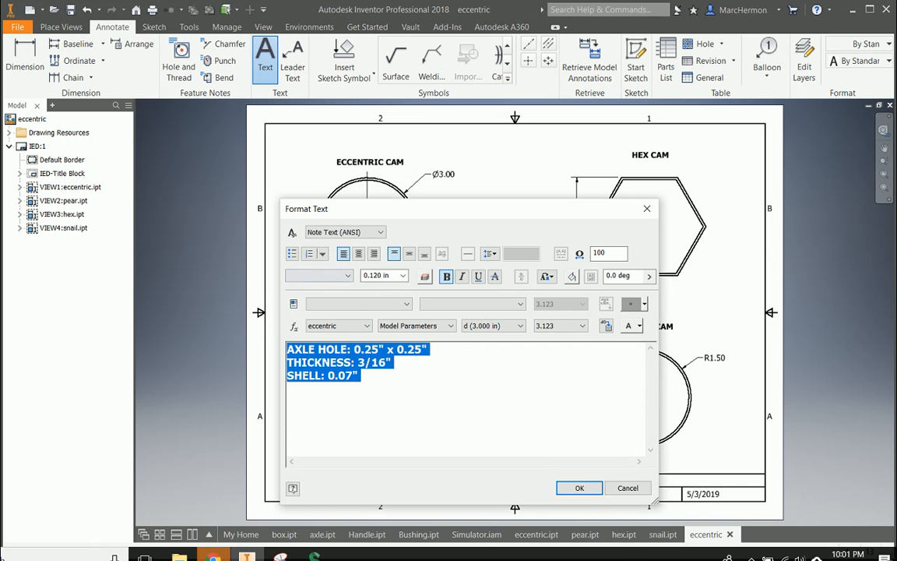
click(580, 488)
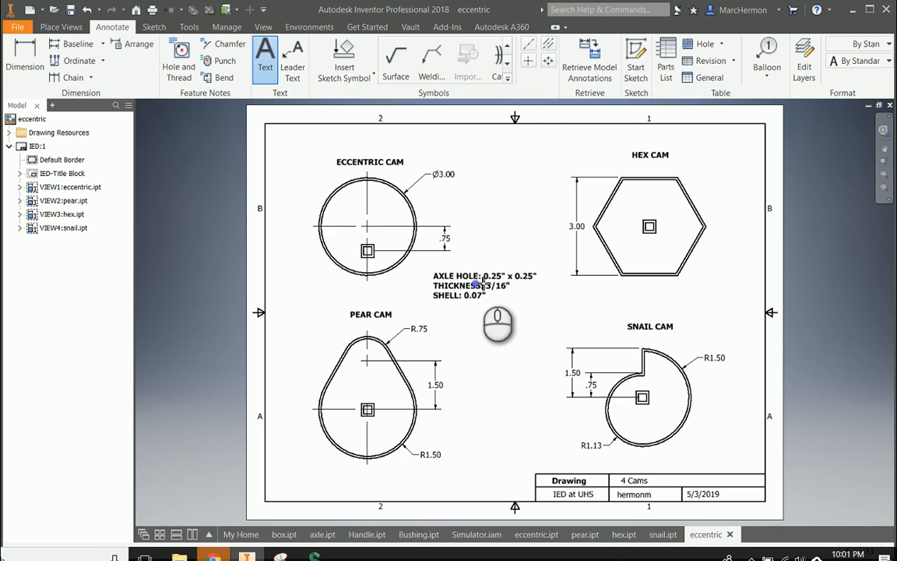
click(475, 284)
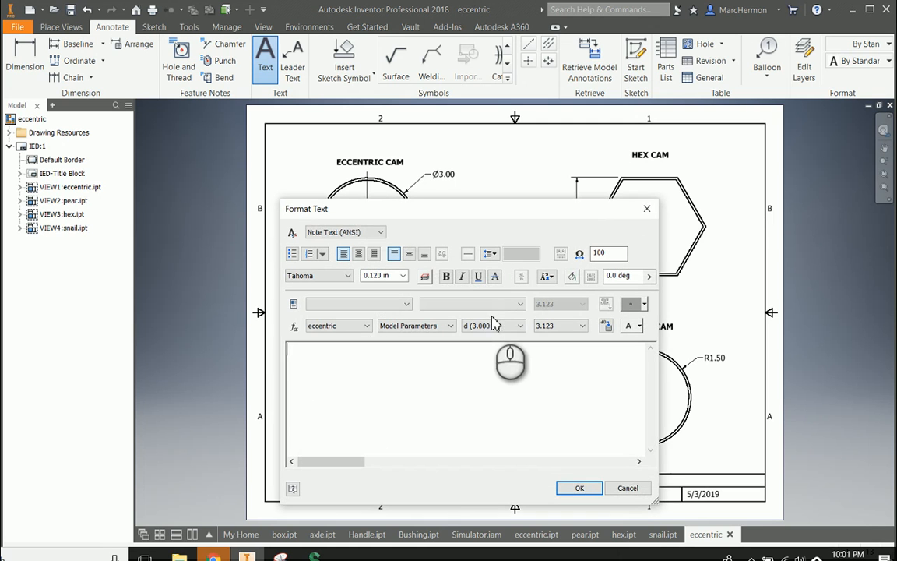
click(626, 488)
click(440, 272)
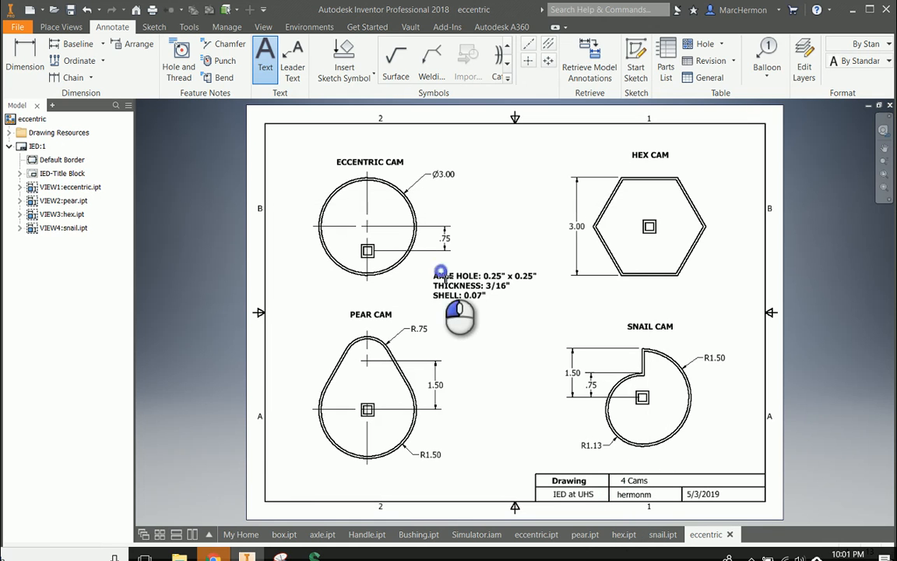
click(461, 278)
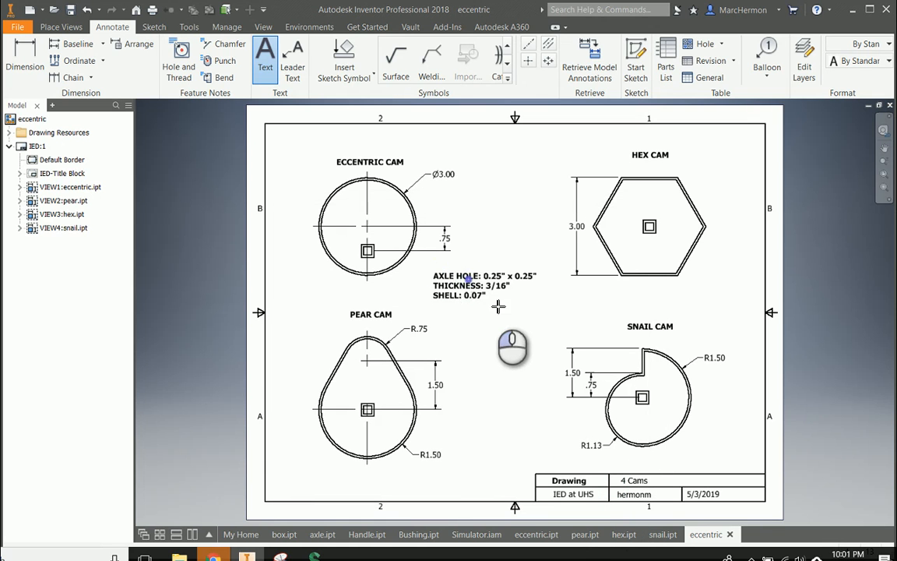
click(629, 487)
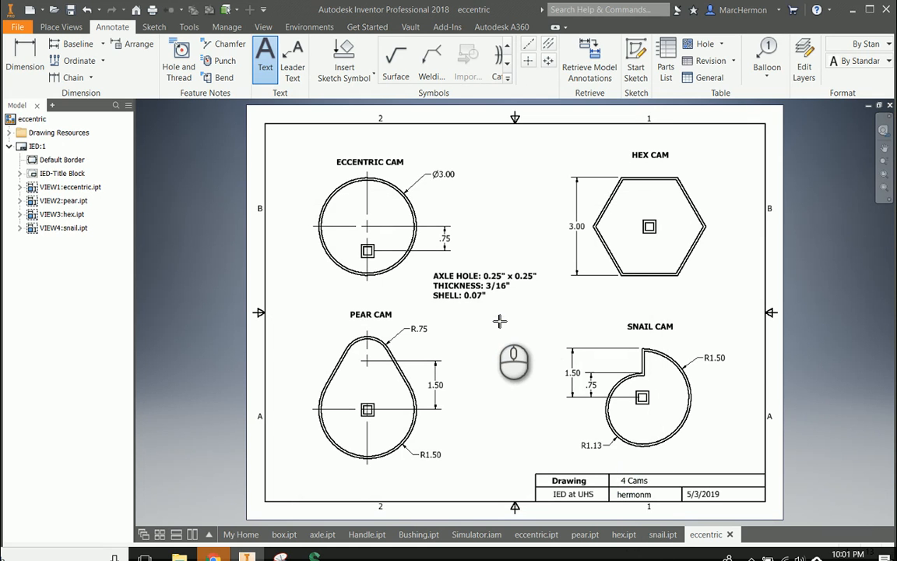
Exit the Text command and move the specifications note slightly down and right, toward the middle of the sheet between the four cams.
right_click(499, 316)
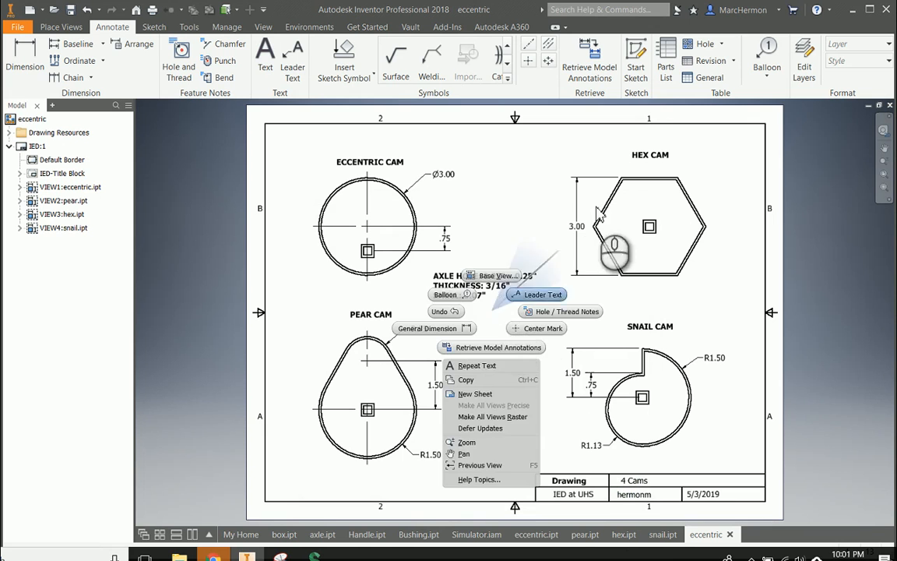
click(599, 214)
click(499, 284)
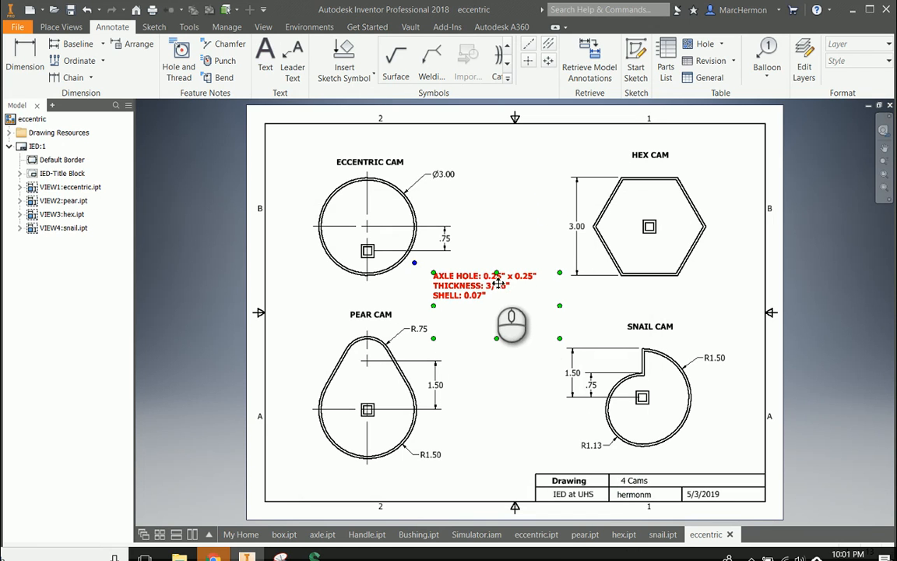
drag(498, 284, 514, 297)
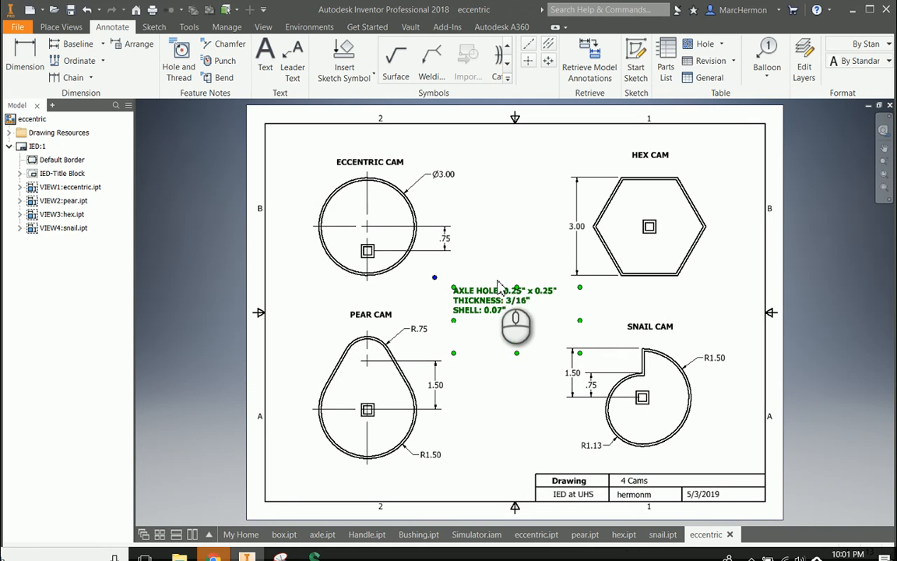
click(490, 264)
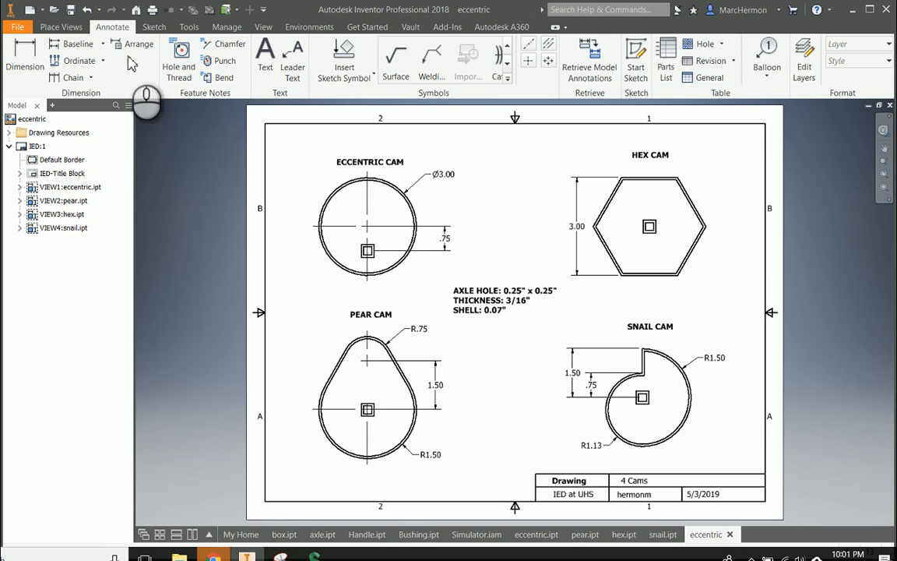
Start a new sketch on the drawing sheet with the two-point Rectangle tool active.
click(155, 28)
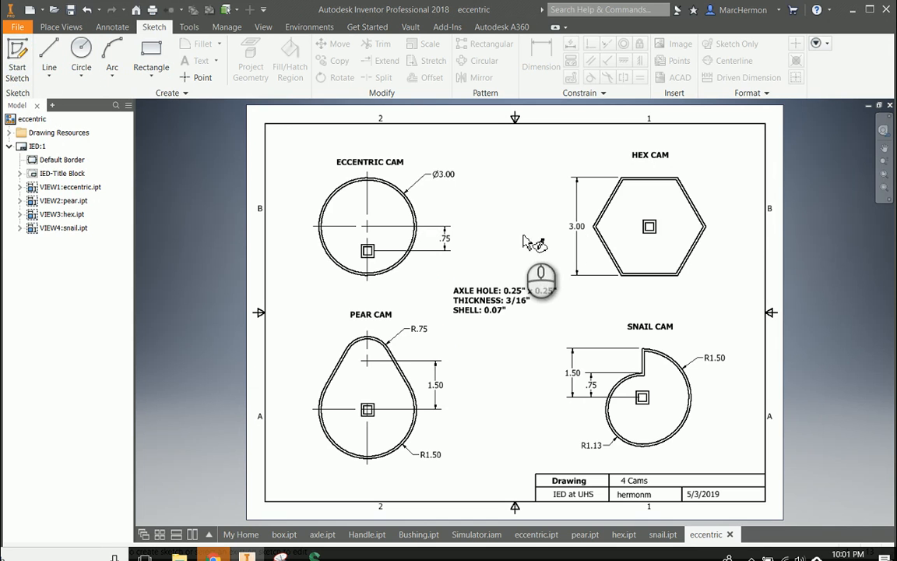
click(514, 257)
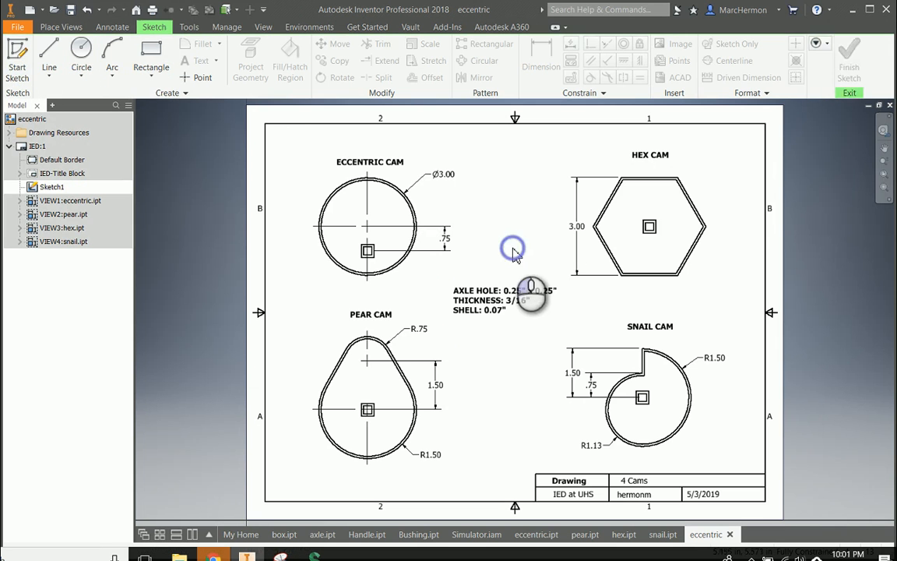
click(152, 67)
click(151, 83)
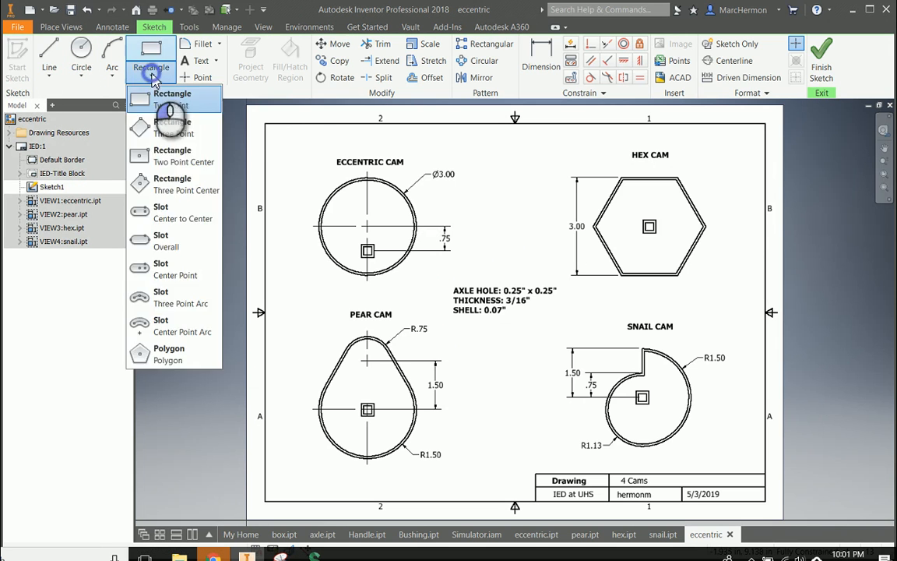
click(160, 117)
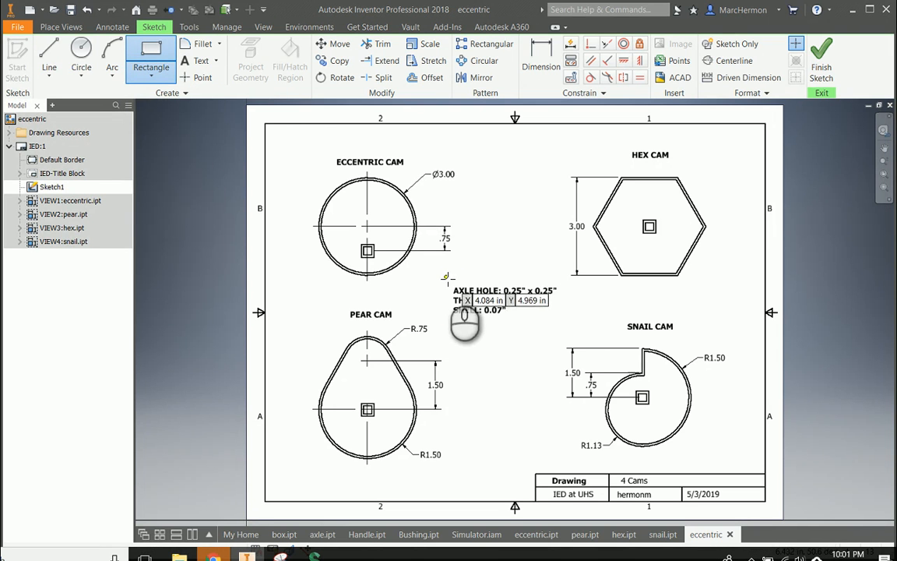
drag(447, 279, 564, 319)
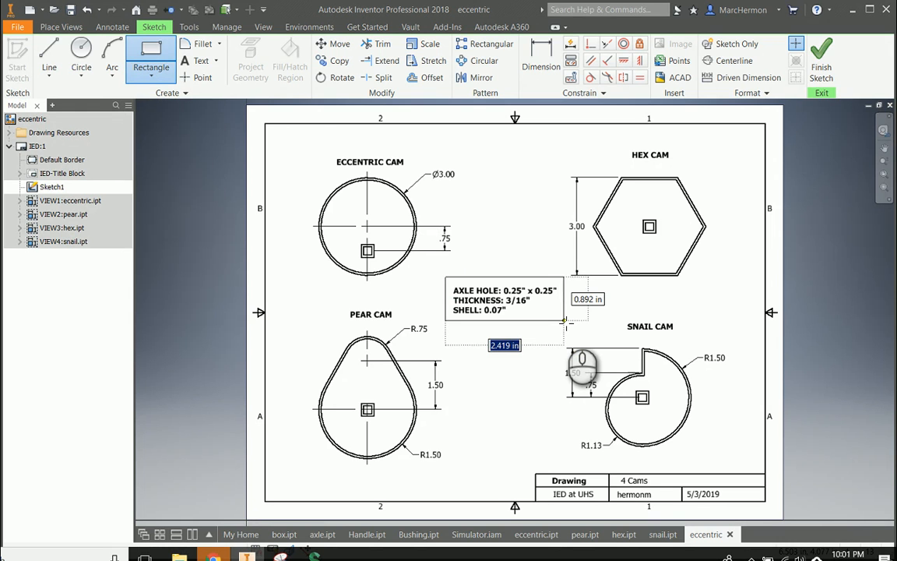
key(Tab)
key(Escape)
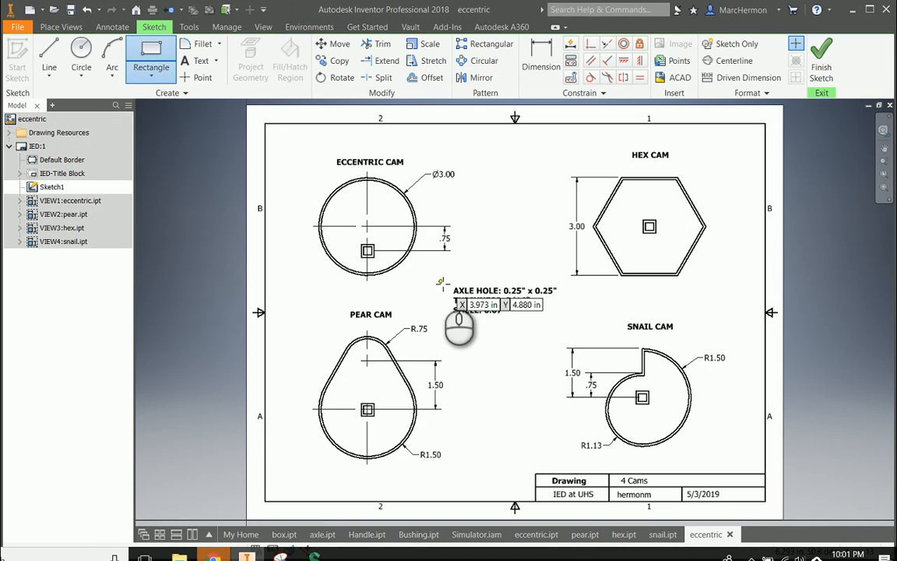
drag(444, 278, 566, 320)
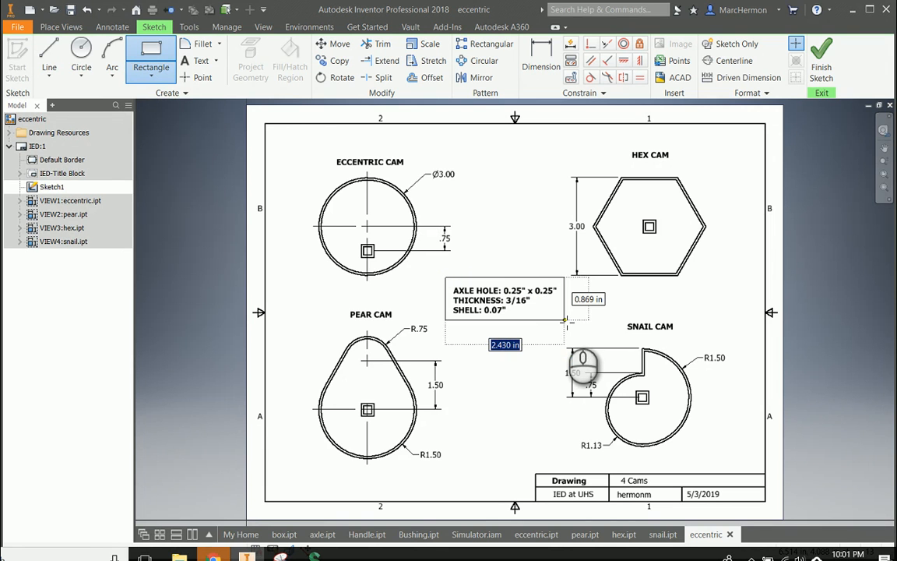
key(Tab)
key(Tab)
key(Escape)
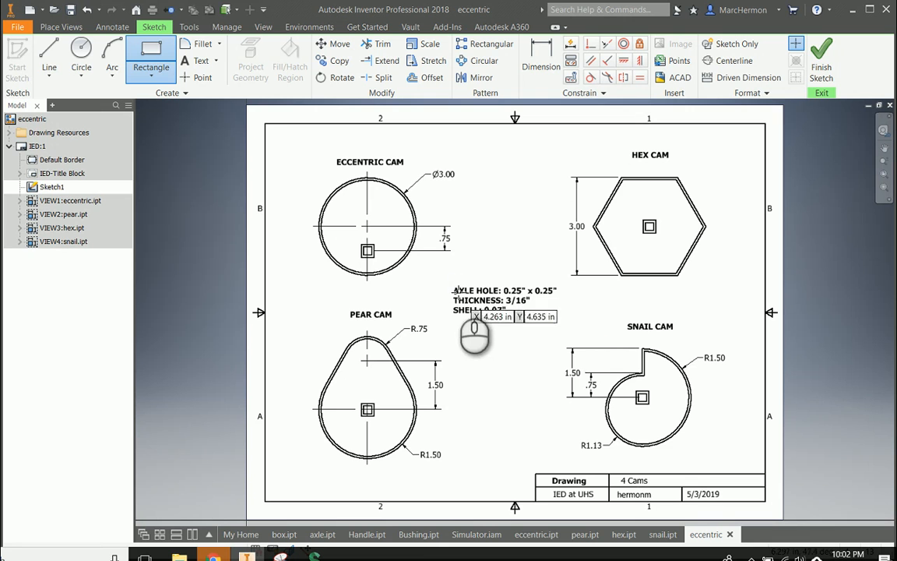
Draw a 2.4 in wide by 0.88 in high rectangle around the specifications note and finish the sketch.
drag(445, 279, 562, 322)
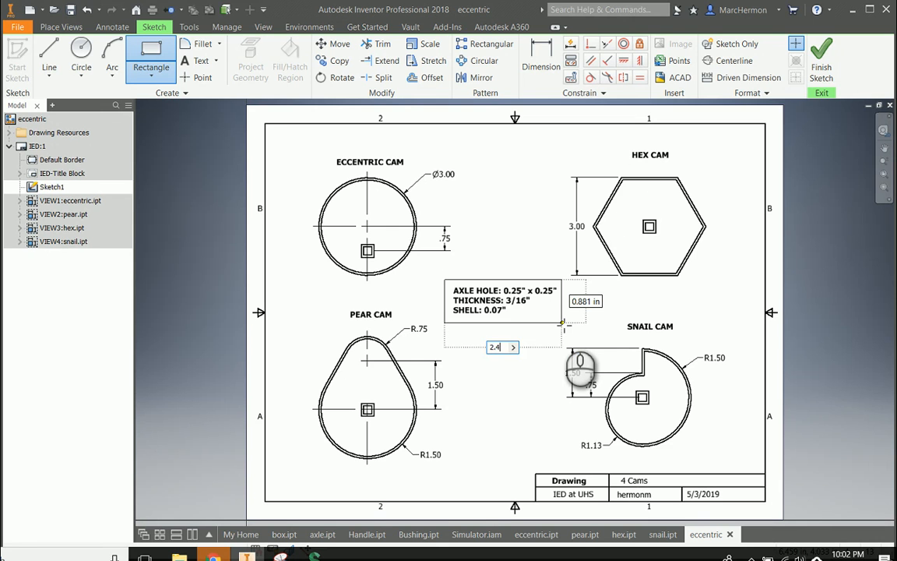
key(Tab)
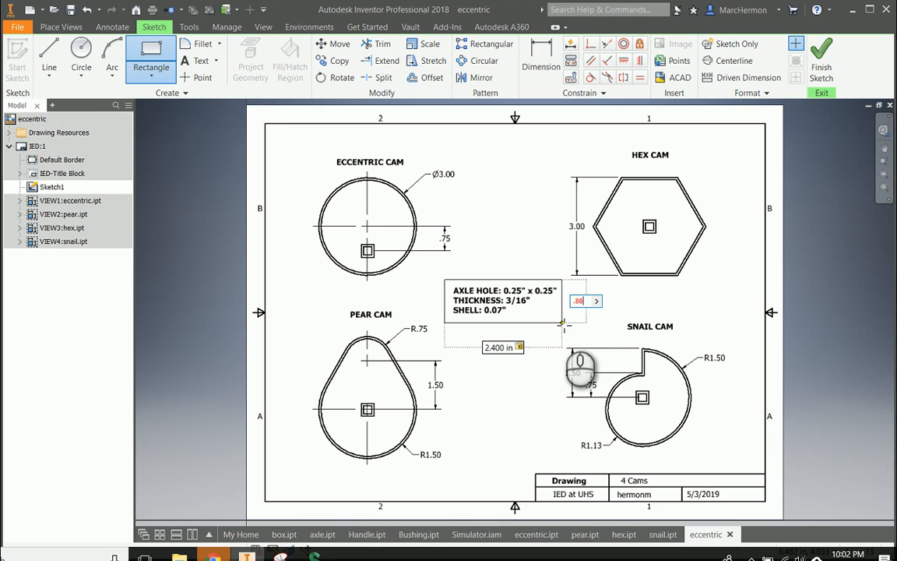
key(Tab)
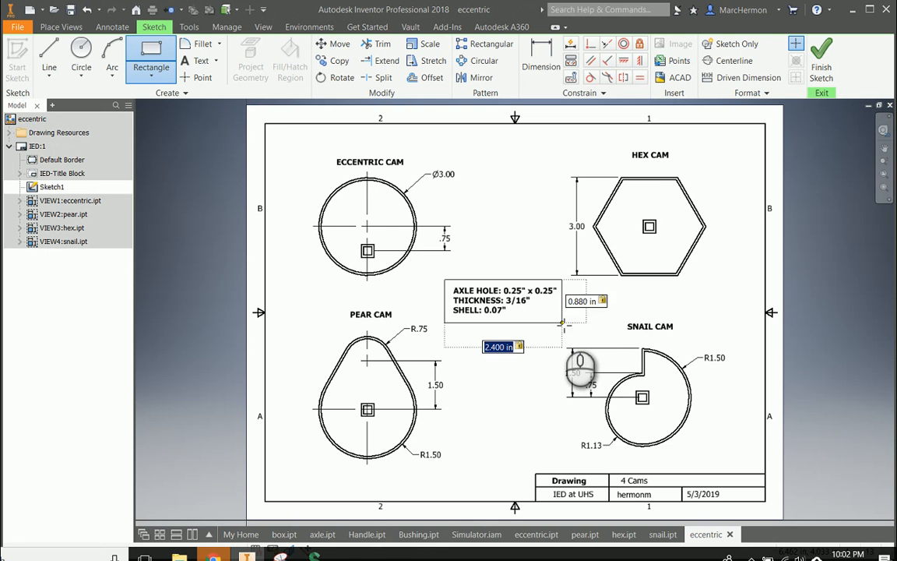
key(Return)
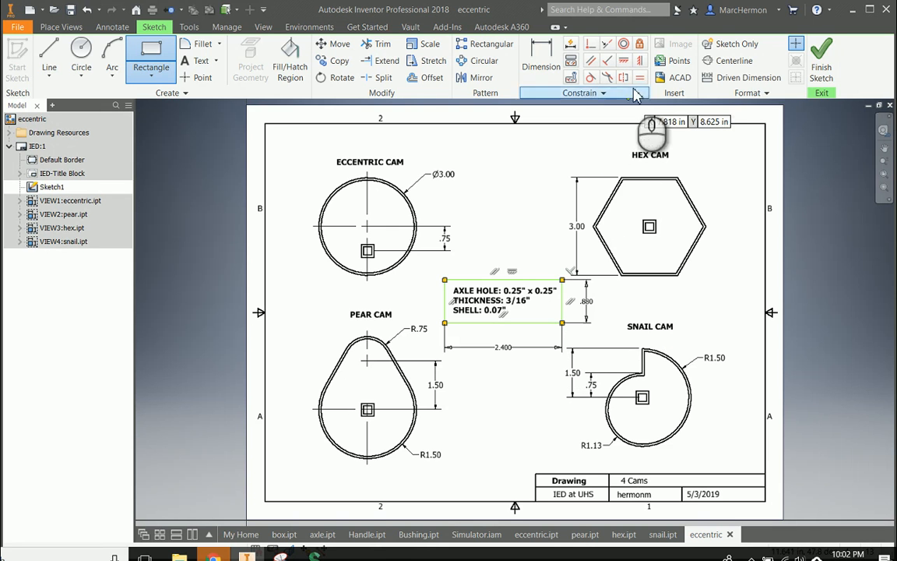
click(821, 66)
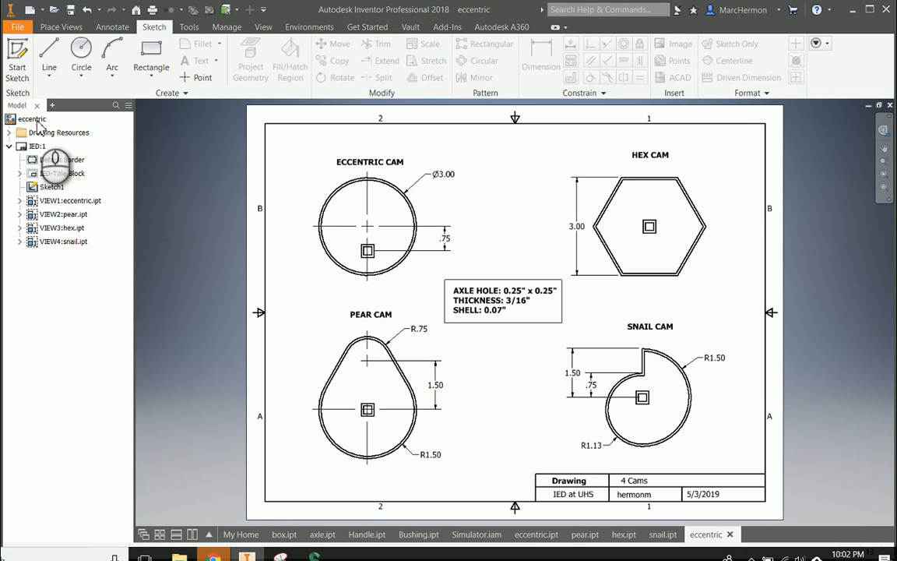
Save the drawing as cam_drawing in the Simulator folder as an Inventor drawing file (.idw).
click(17, 26)
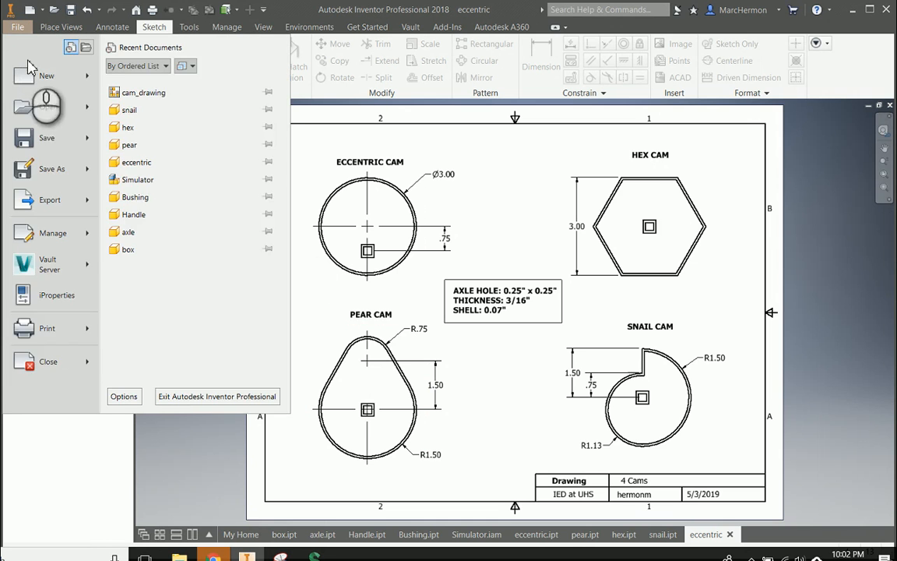
click(47, 148)
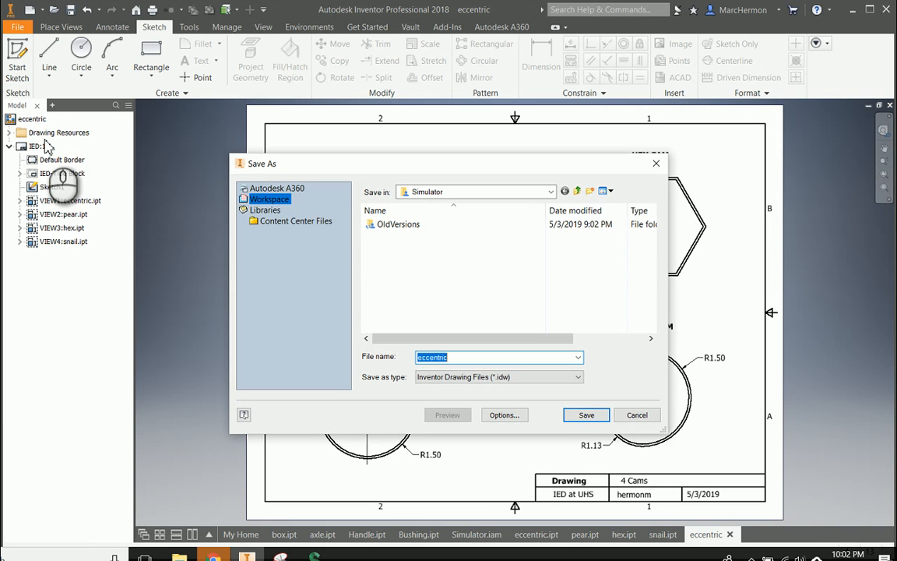
text(cam)
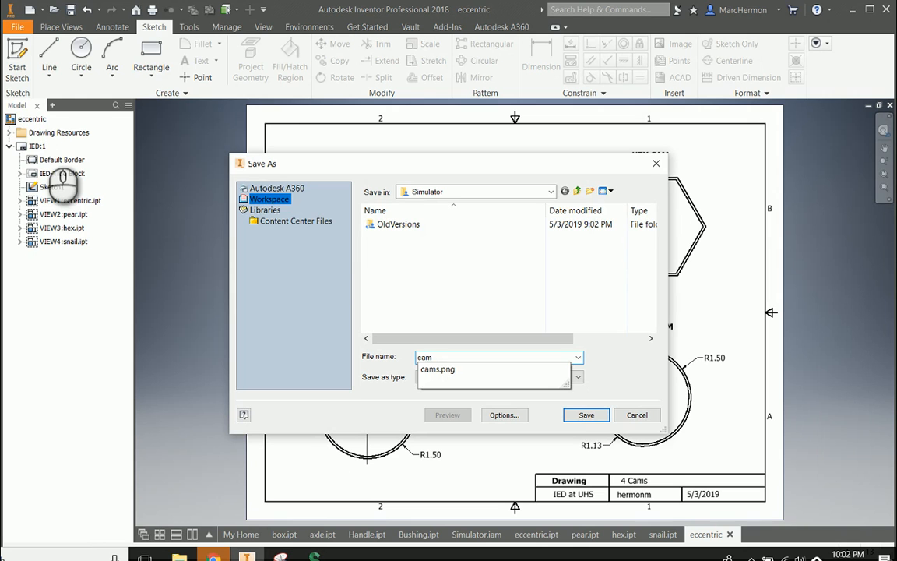
text(+)
key(BackSpace)
text(_drawing)
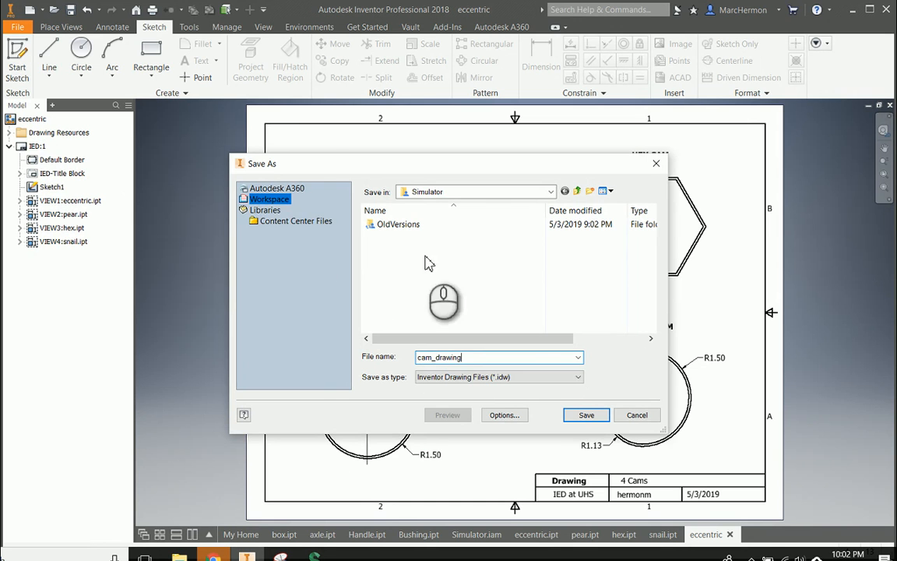
click(586, 414)
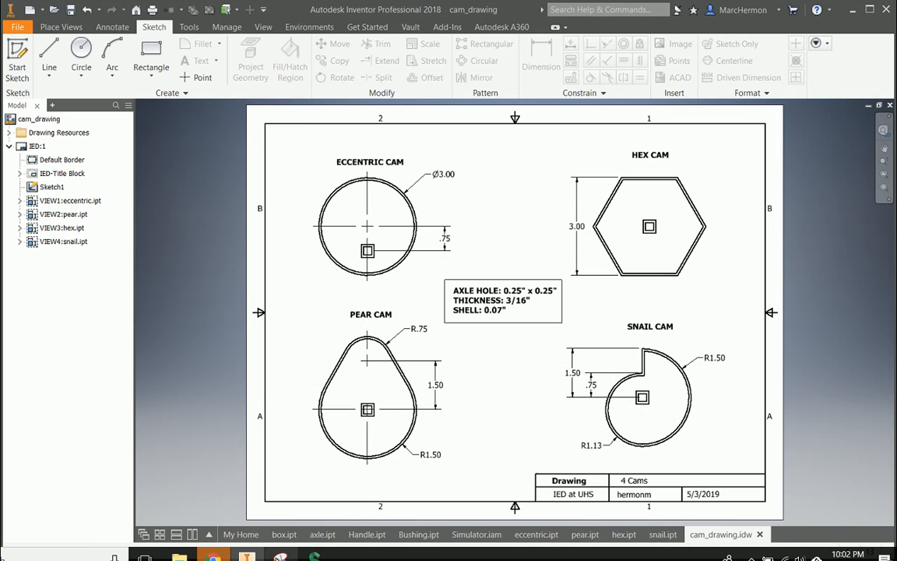
Export the drawing sheet as a PNG image named cam_drawing in the Simulator folder.
click(15, 28)
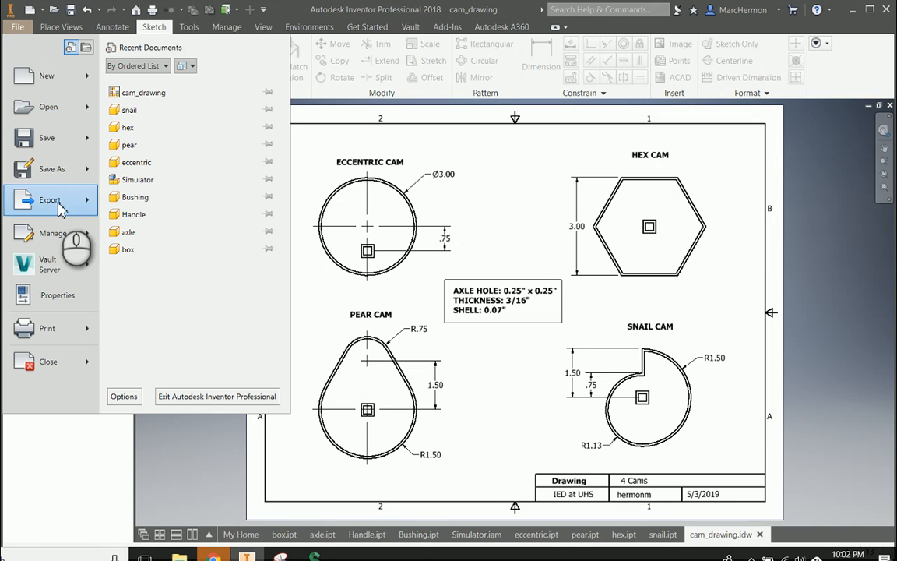
mouse_move(66, 202)
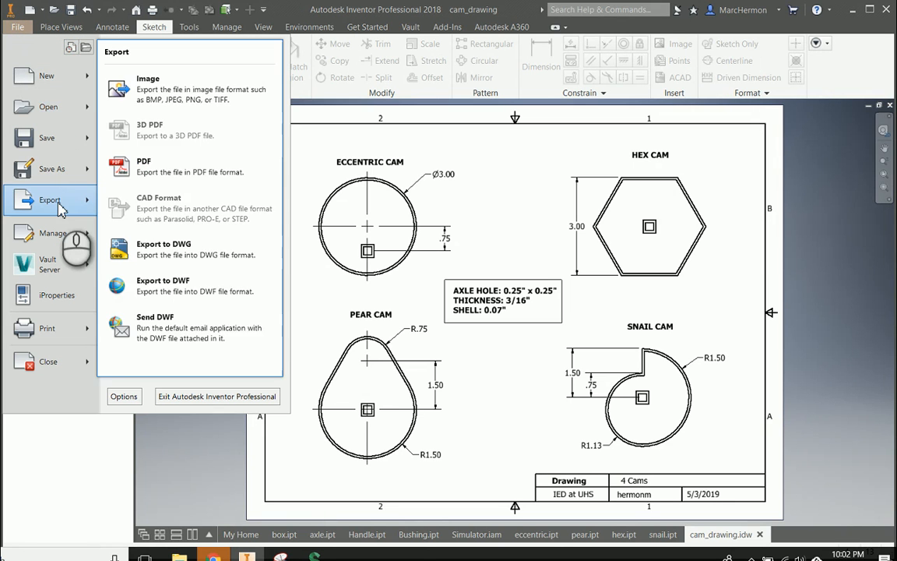
click(156, 87)
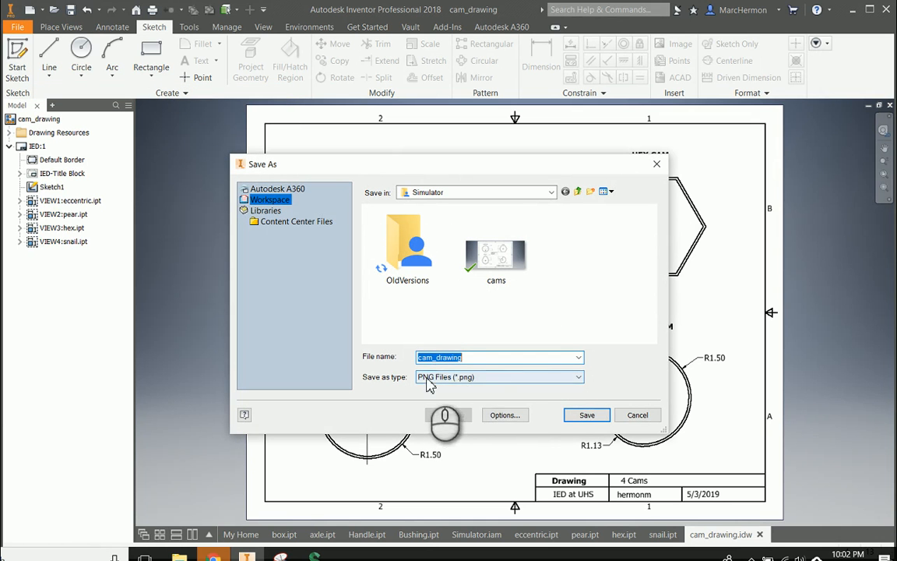
click(510, 376)
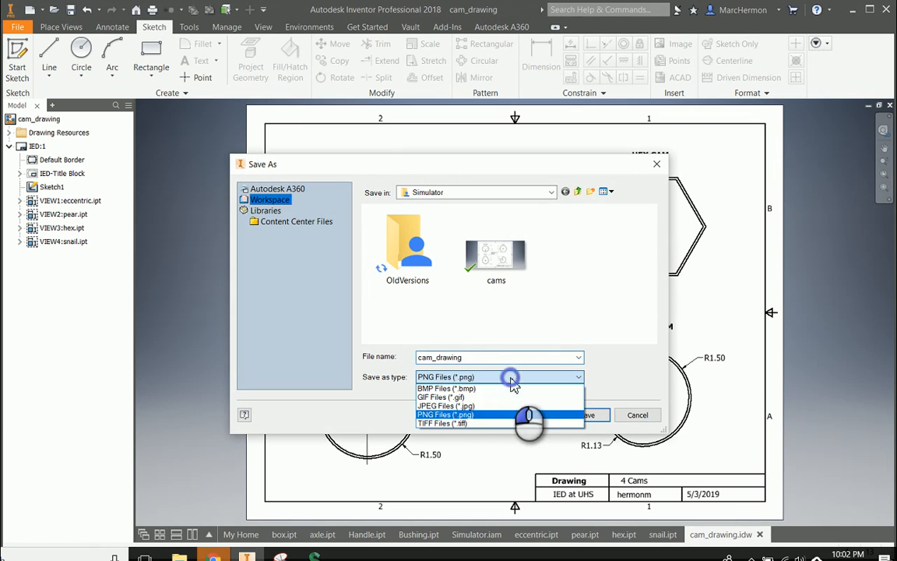
click(474, 414)
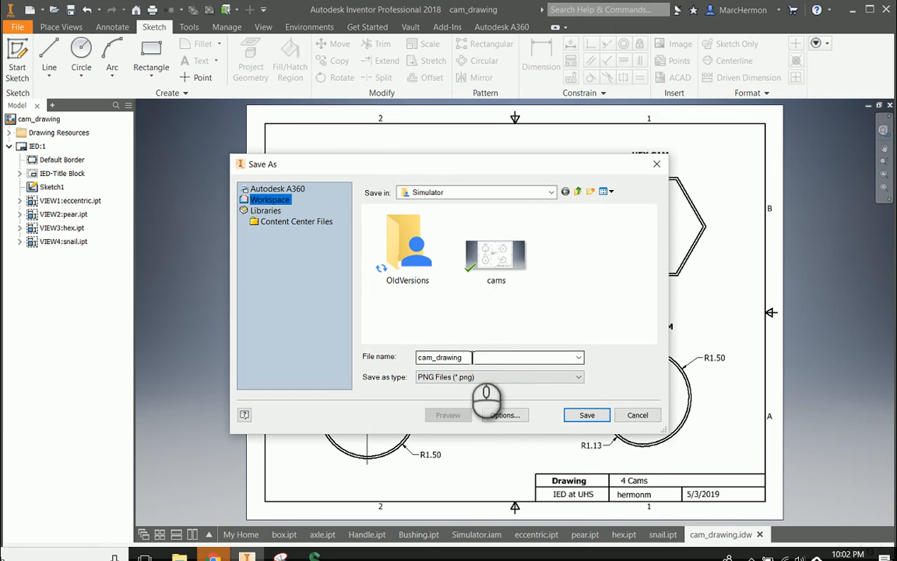
click(587, 417)
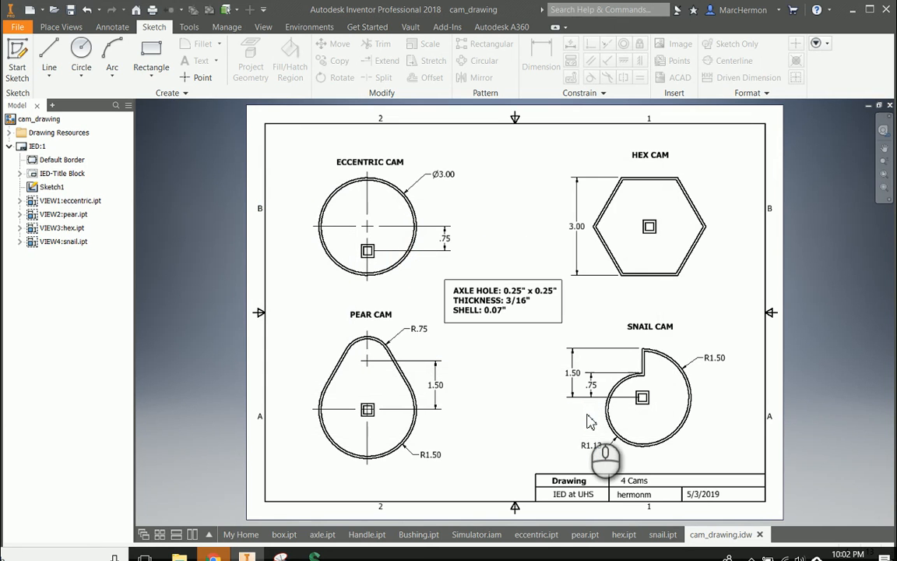